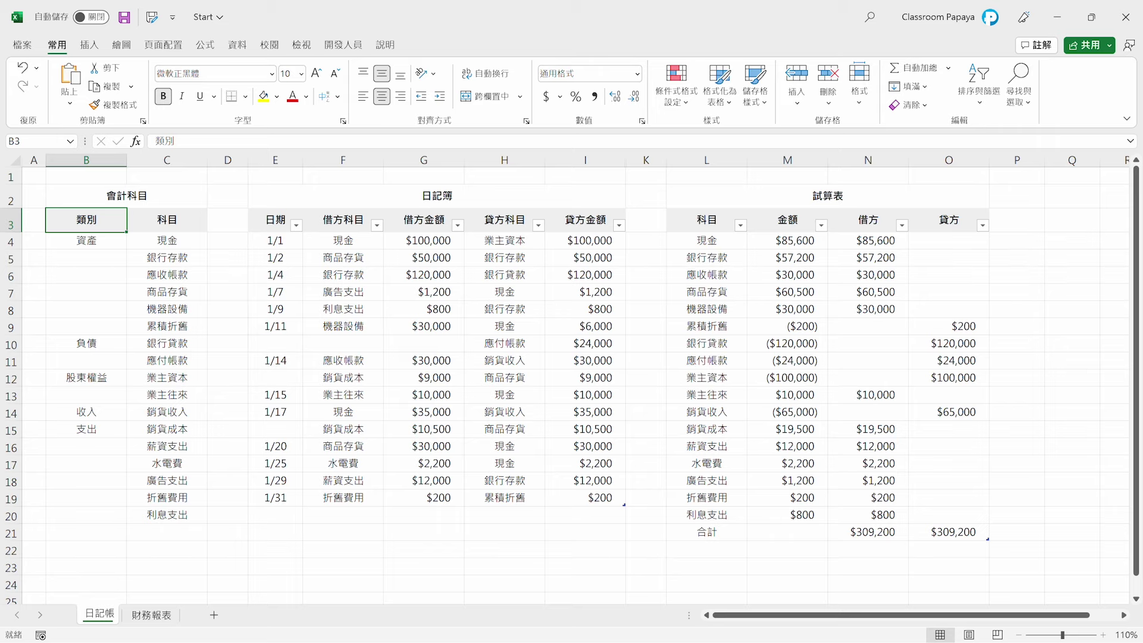
- Switch to the 財務報表 sheet holding the blank 損益表, 資產負債表 and 現金流量表 templates
left_click(166, 615)
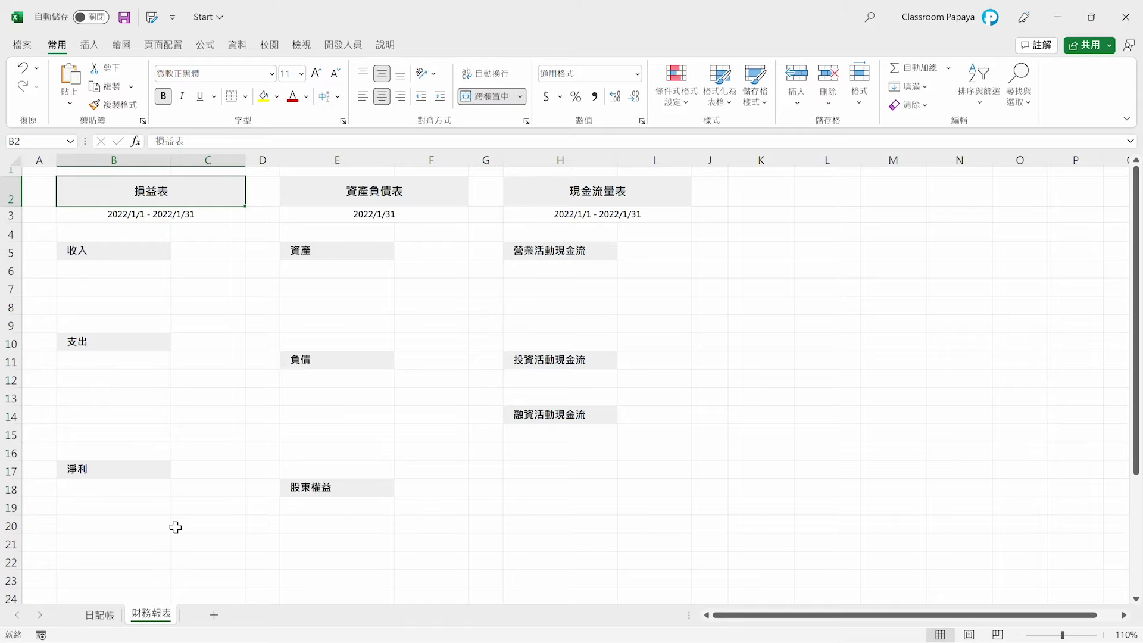
left_click(109, 616)
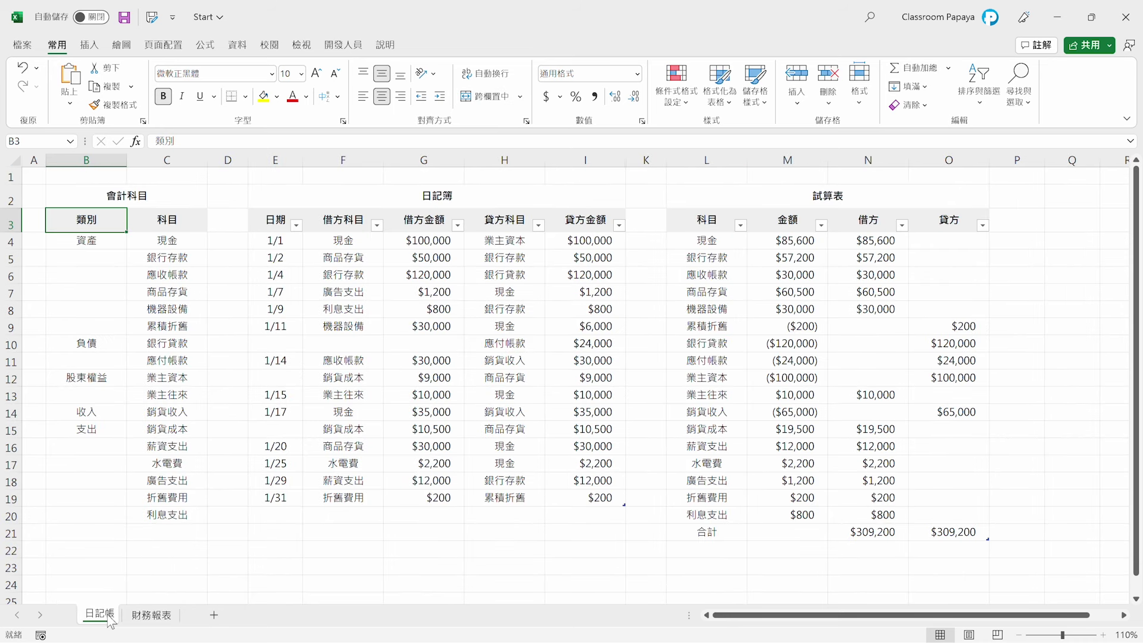
left_click_drag(177, 245, 177, 329)
left_click(210, 46)
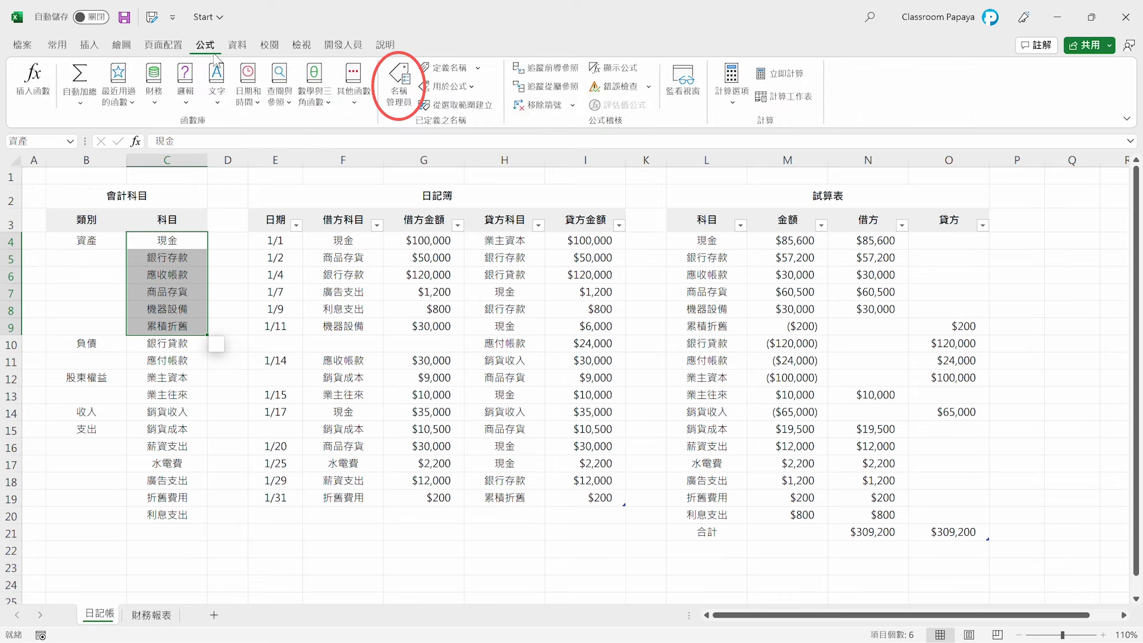
- Enter =INDIRECT(B5) in B6 so 銷貨收入 appears under 收入
left_click(156, 616)
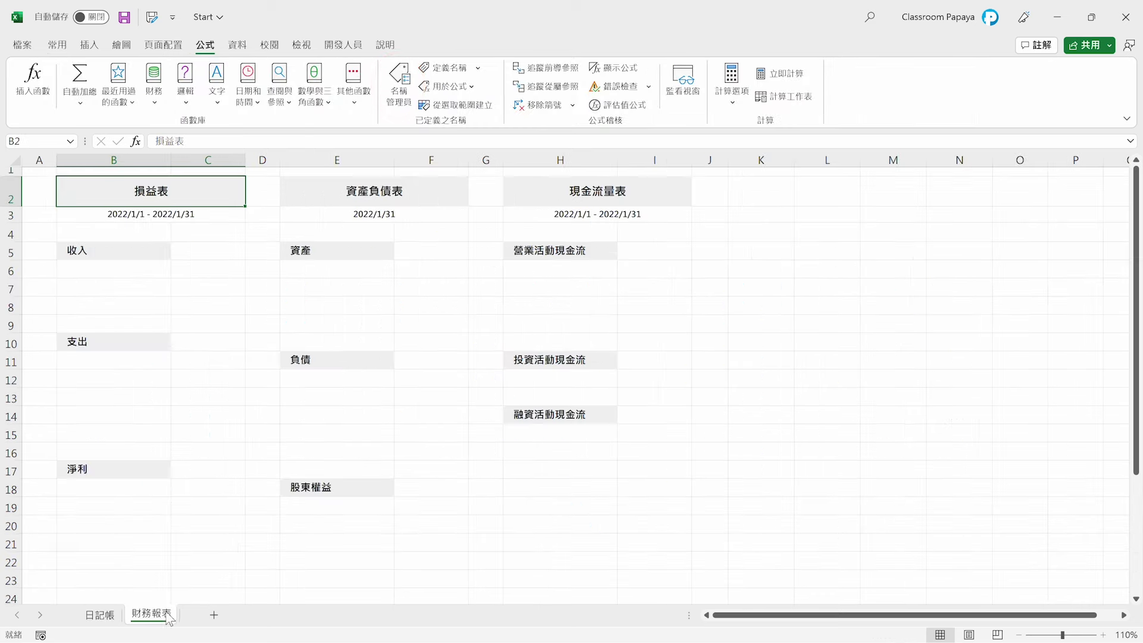
left_click(131, 275)
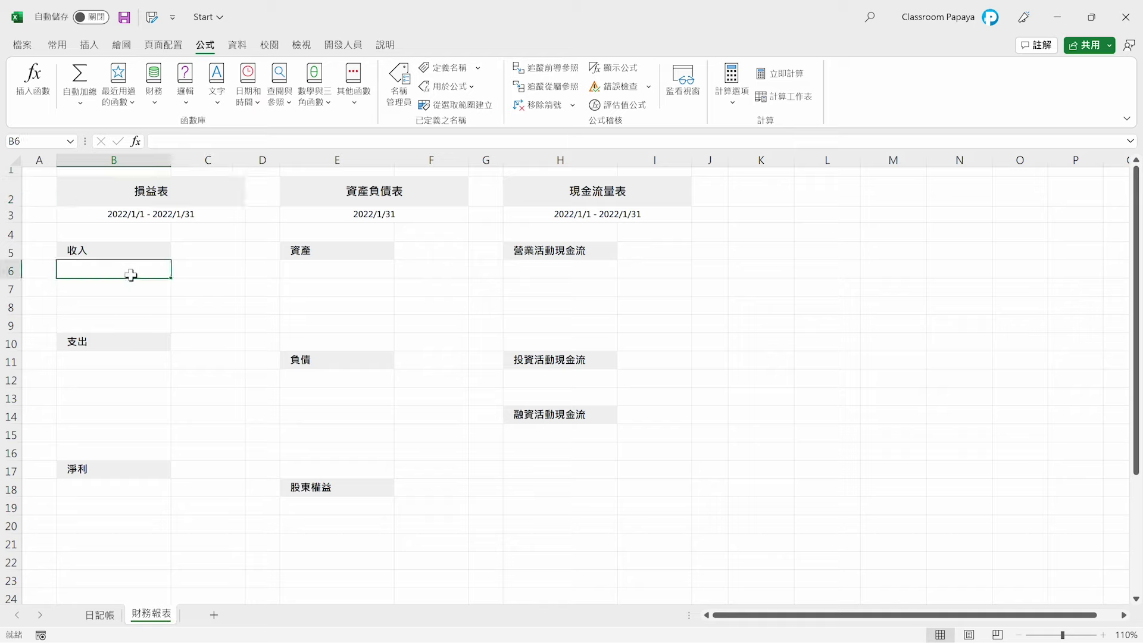
type("=INDIR")
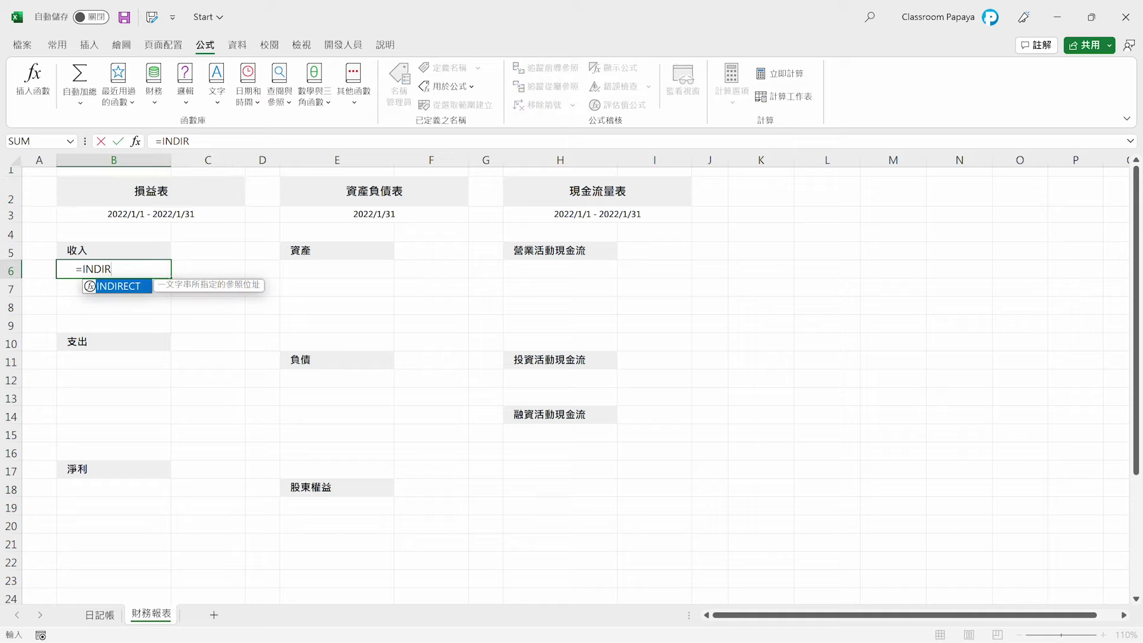
type("ECT(")
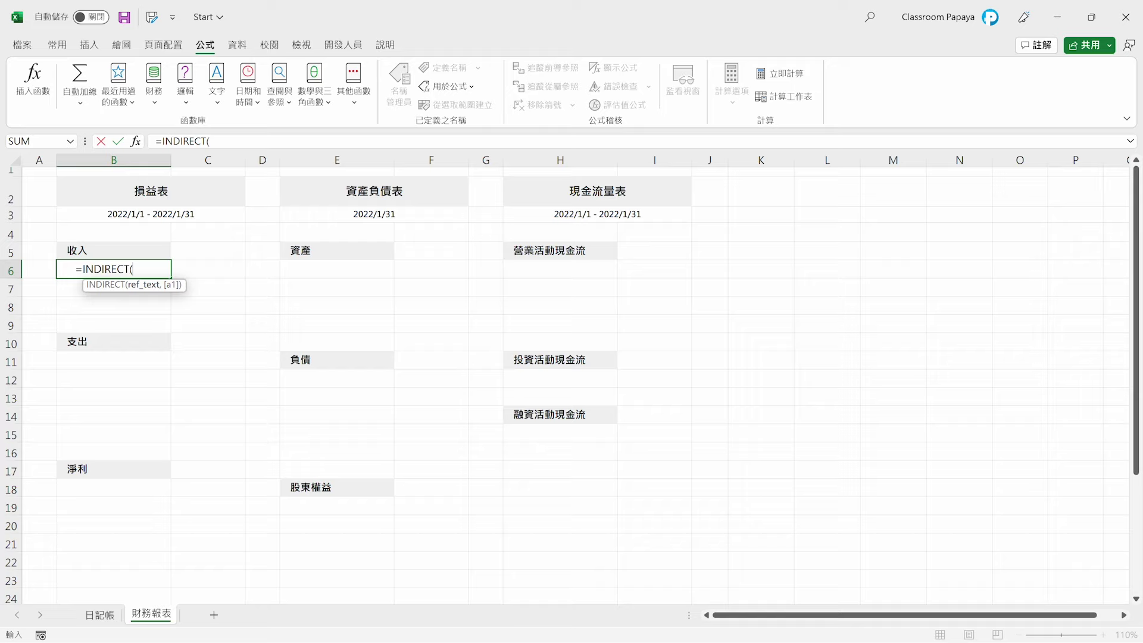
left_click(115, 254)
type(")")
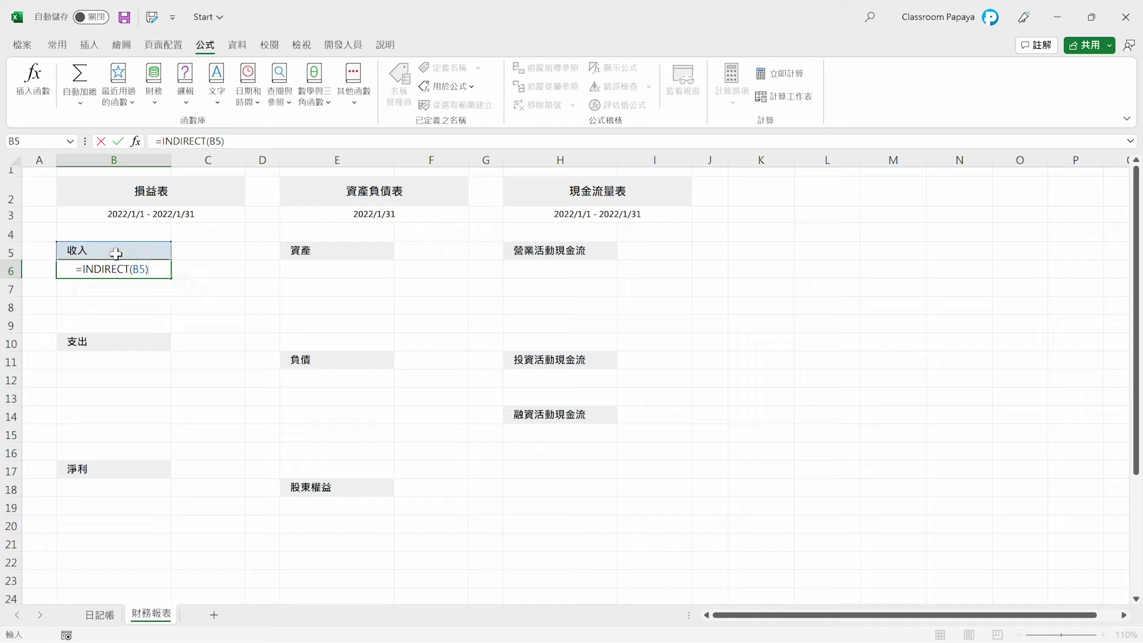
key("ctrl+Return")
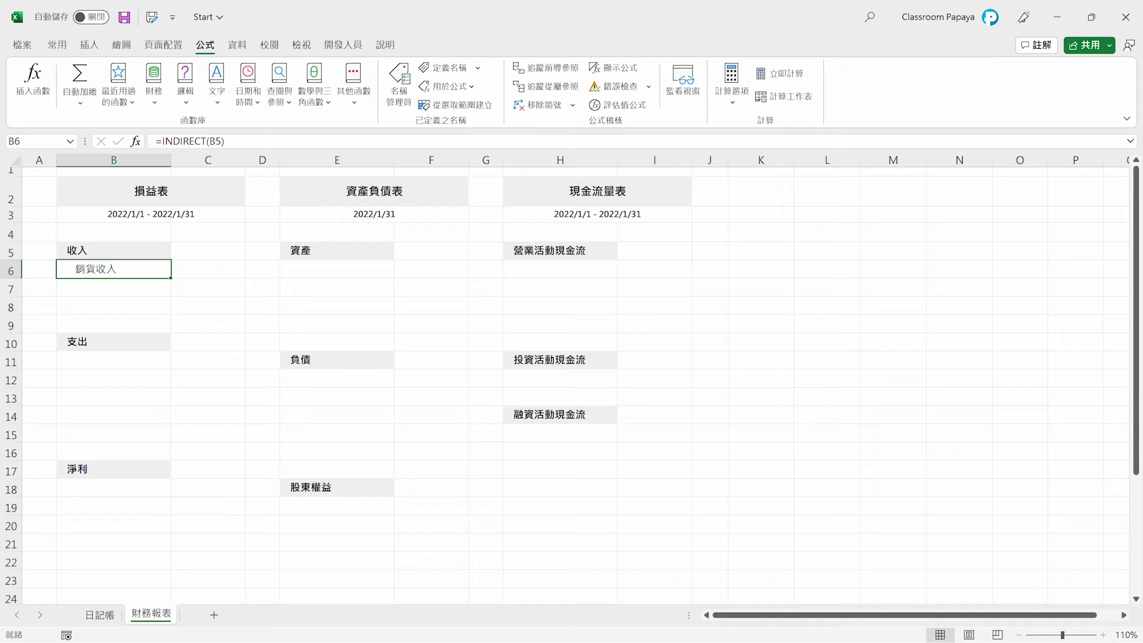
- Copy the INDIRECT formula into B11 to spill 銷貨成本 through 利息支出 under 支出
key("ctrl+c")
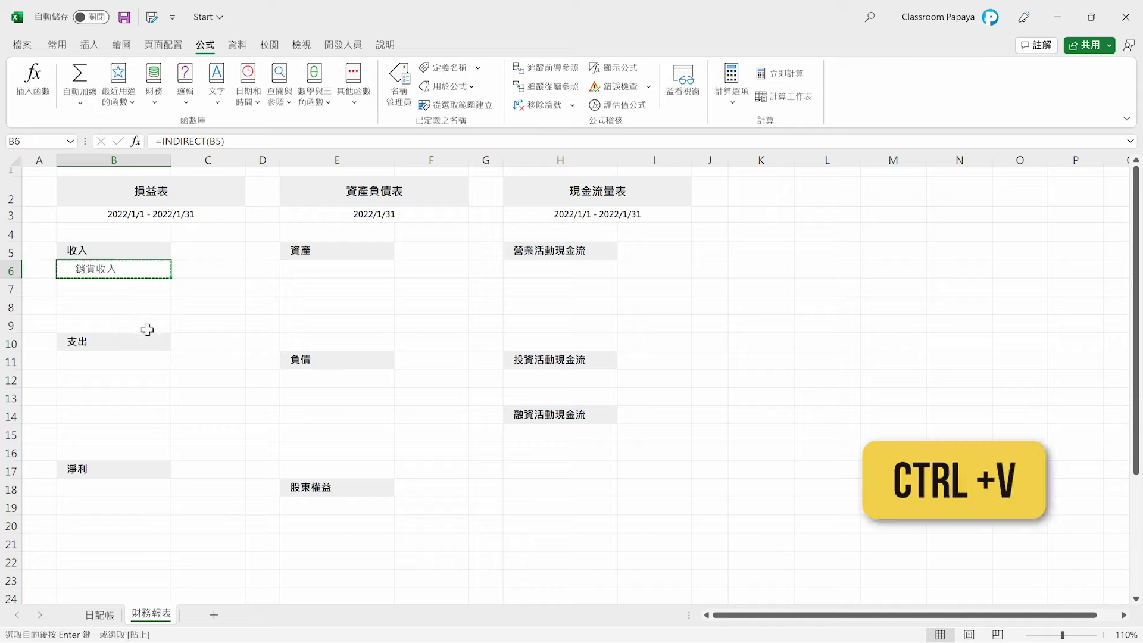
left_click(144, 357)
key("ctrl+v")
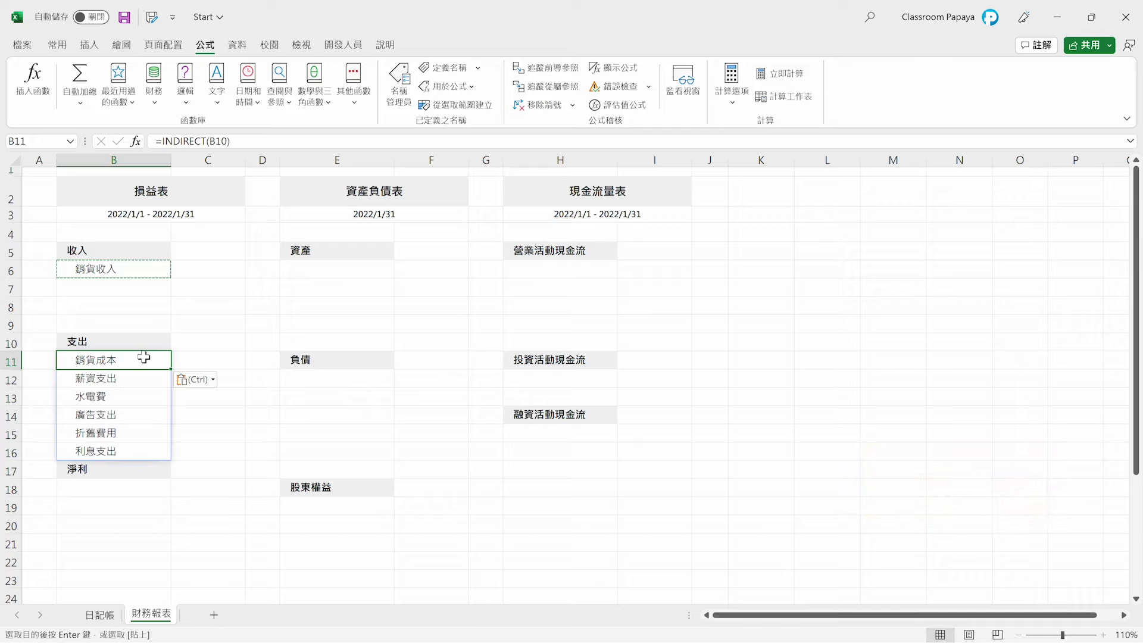
- Paste the INDIRECT formula into E6 to list the assets, and move 負債 down to E14
left_click(303, 274)
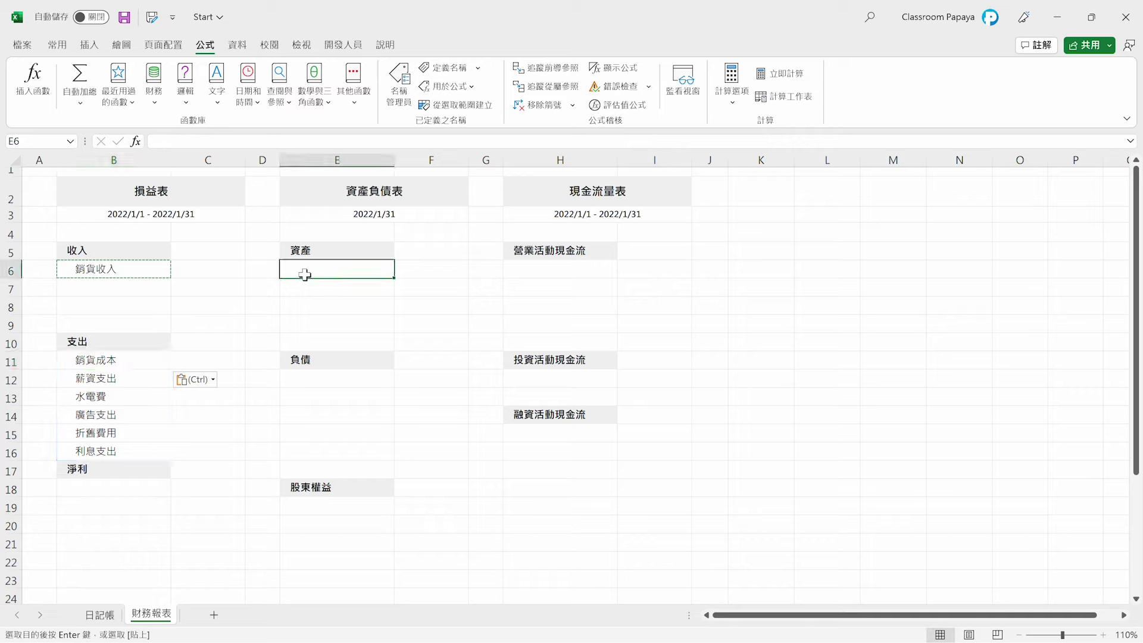
key("ctrl+v")
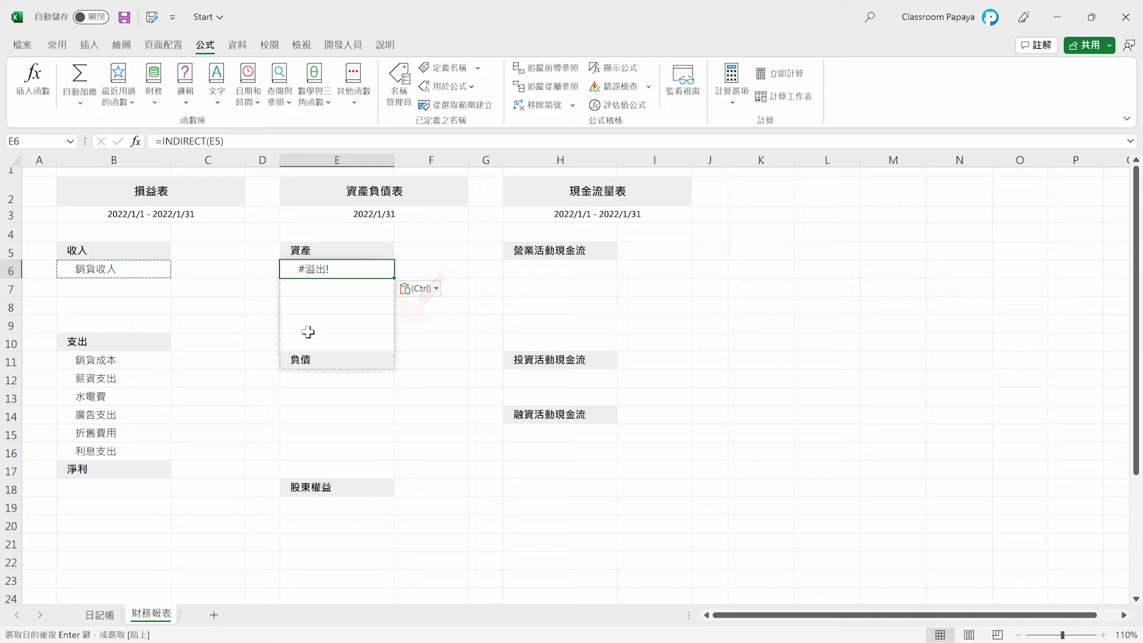
left_click(303, 360)
left_click_drag(304, 369, 302, 417)
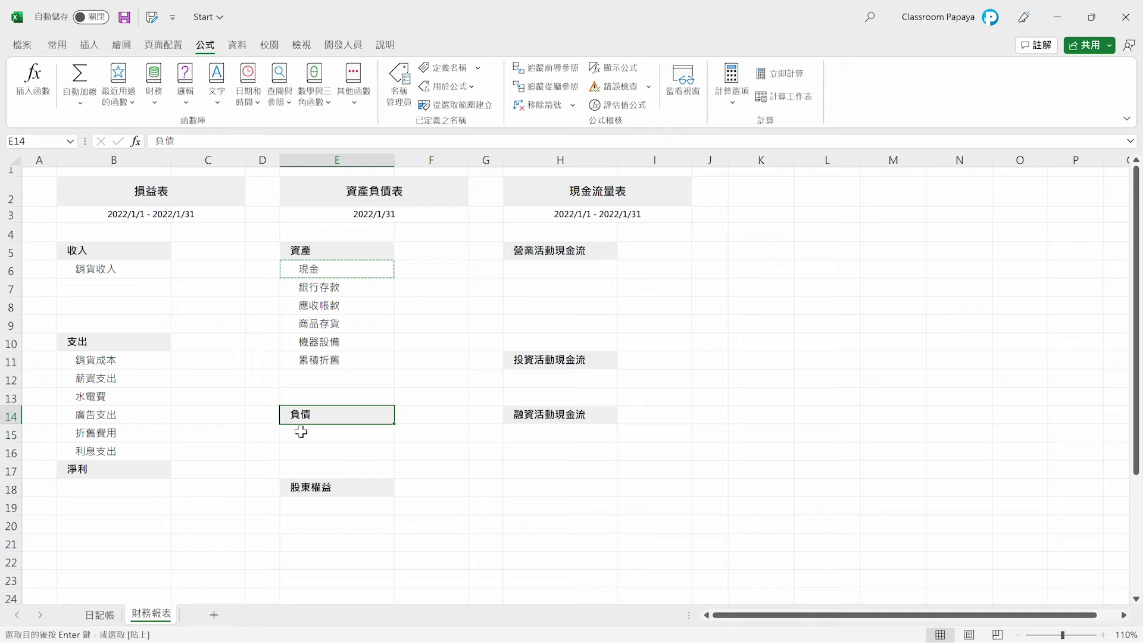
- Paste the formula into E15 and E19 to list liability and equity accounts
left_click(300, 431)
key("ctrl+v")
left_click(300, 503)
key("ctrl+v")
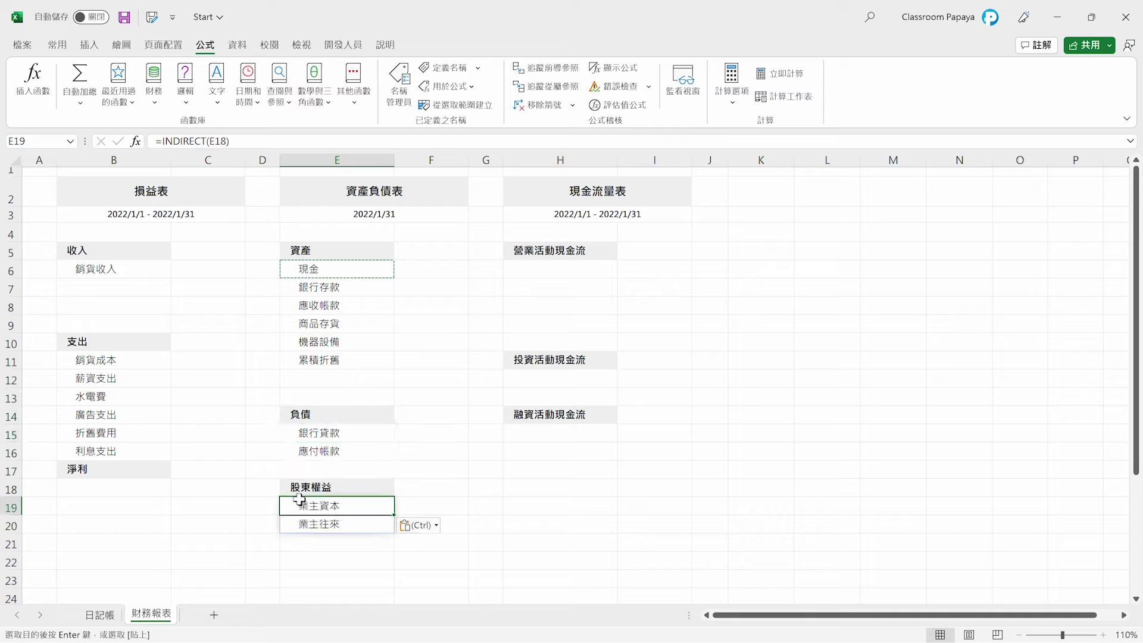
left_click(111, 342)
- Undo the 費用 rename, then paste B11:B16 (銷貨成本 through 利息支出) back as values
type("費用")
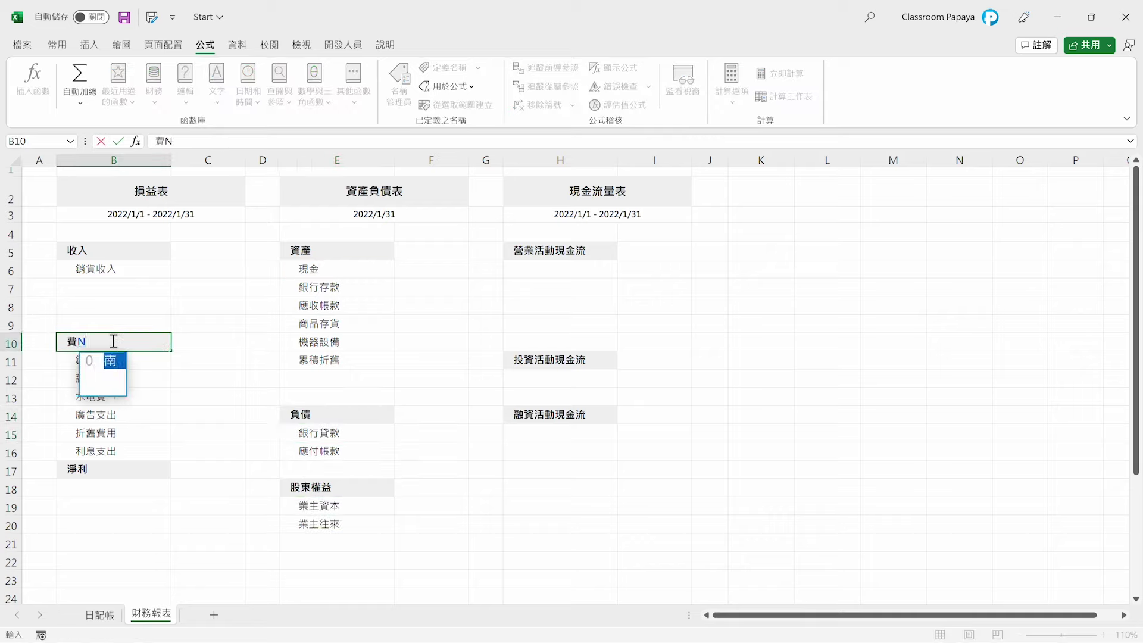
key("ctrl+Return")
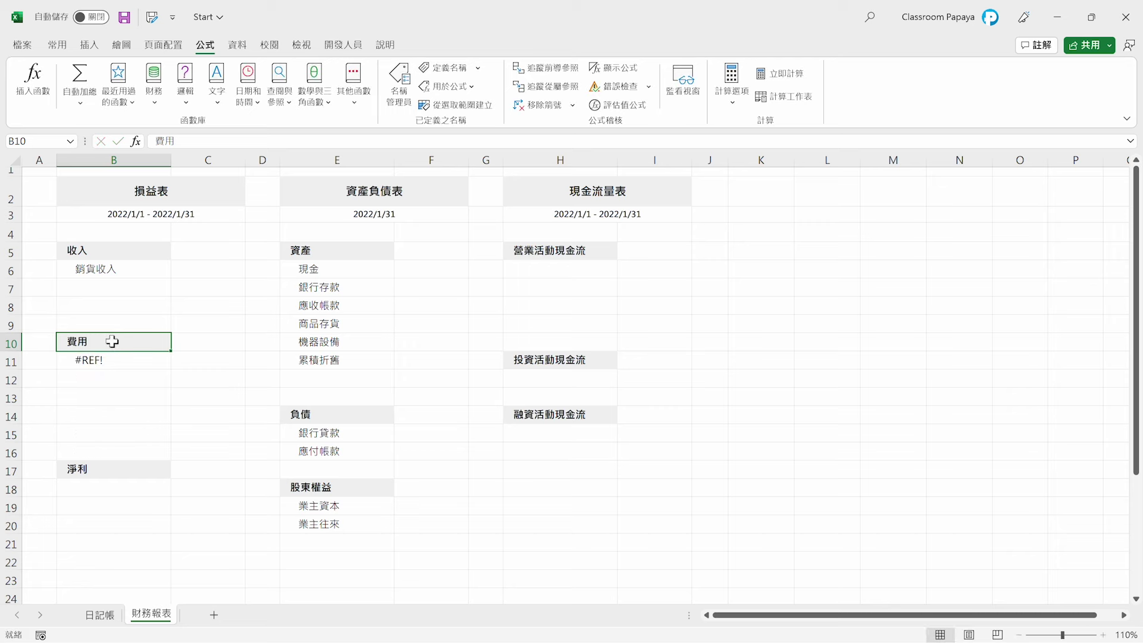
key("ctrl+z")
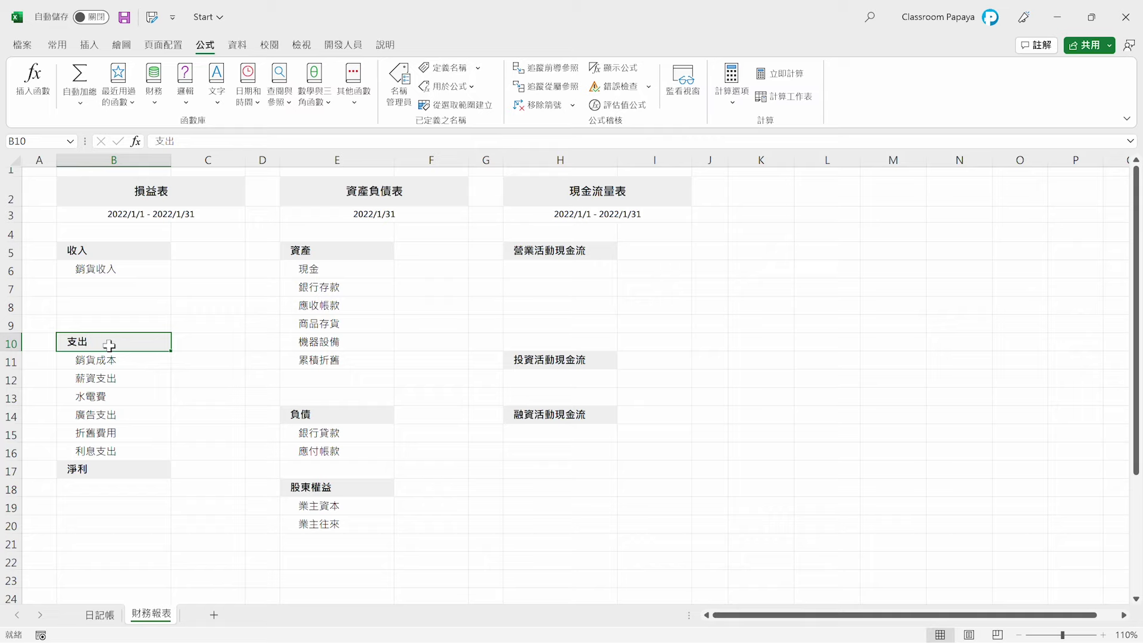
left_click_drag(112, 361, 112, 446)
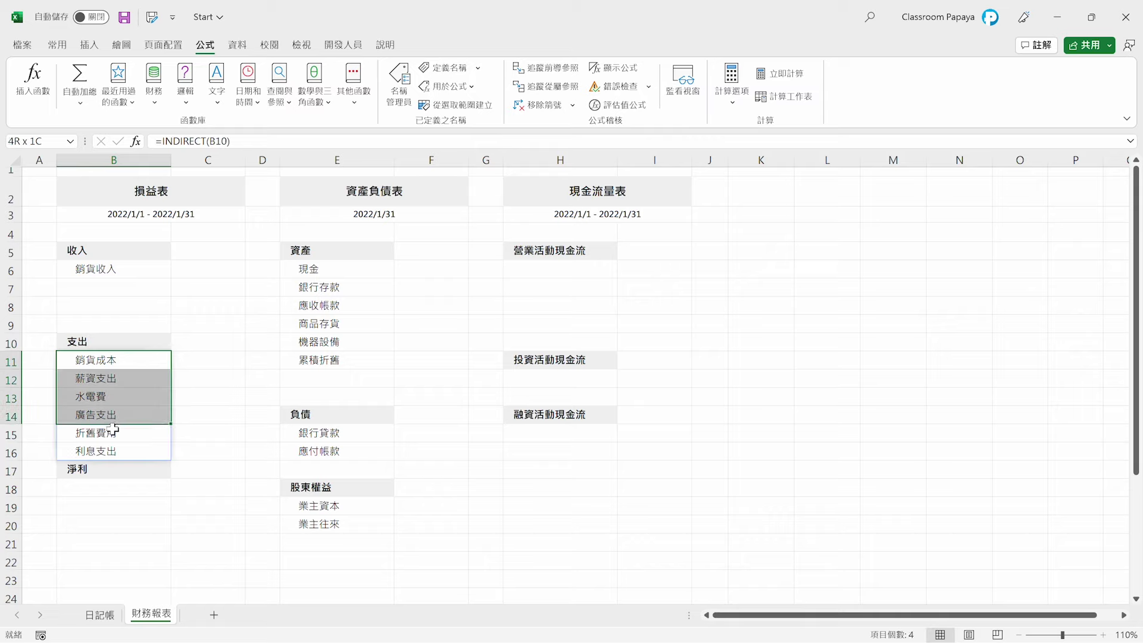
key("ctrl+c")
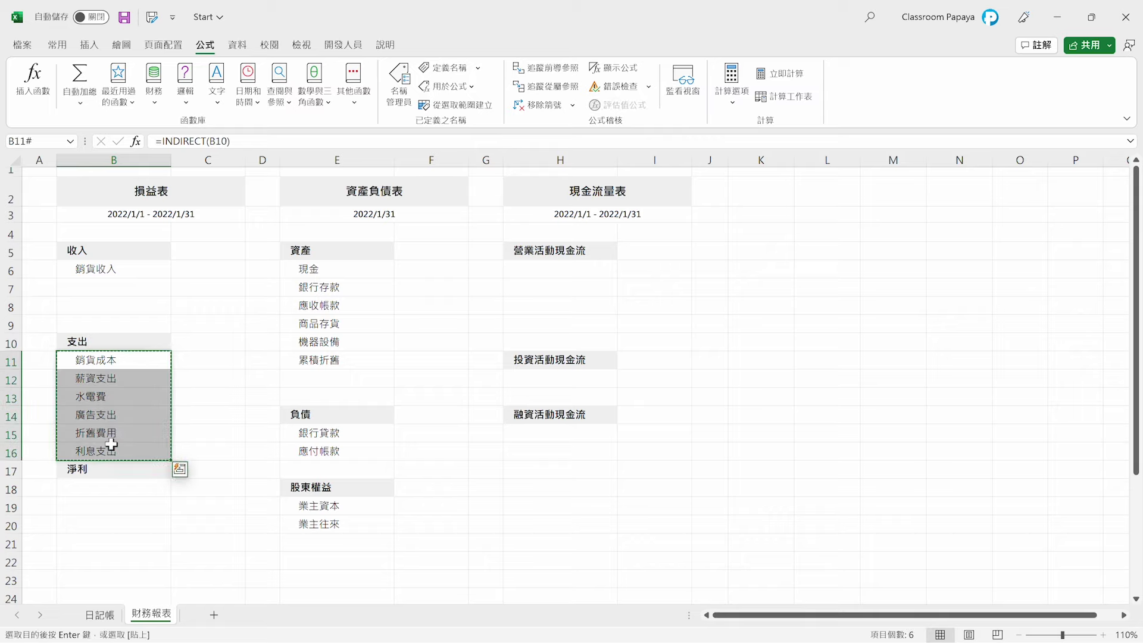
right_click(112, 444)
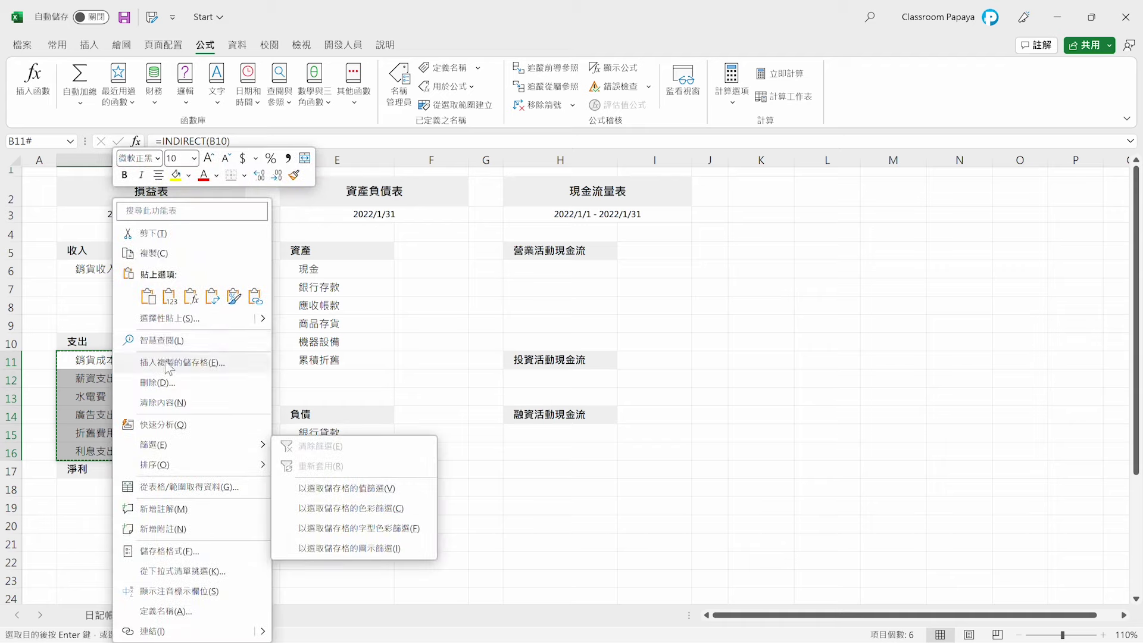
left_click(172, 304)
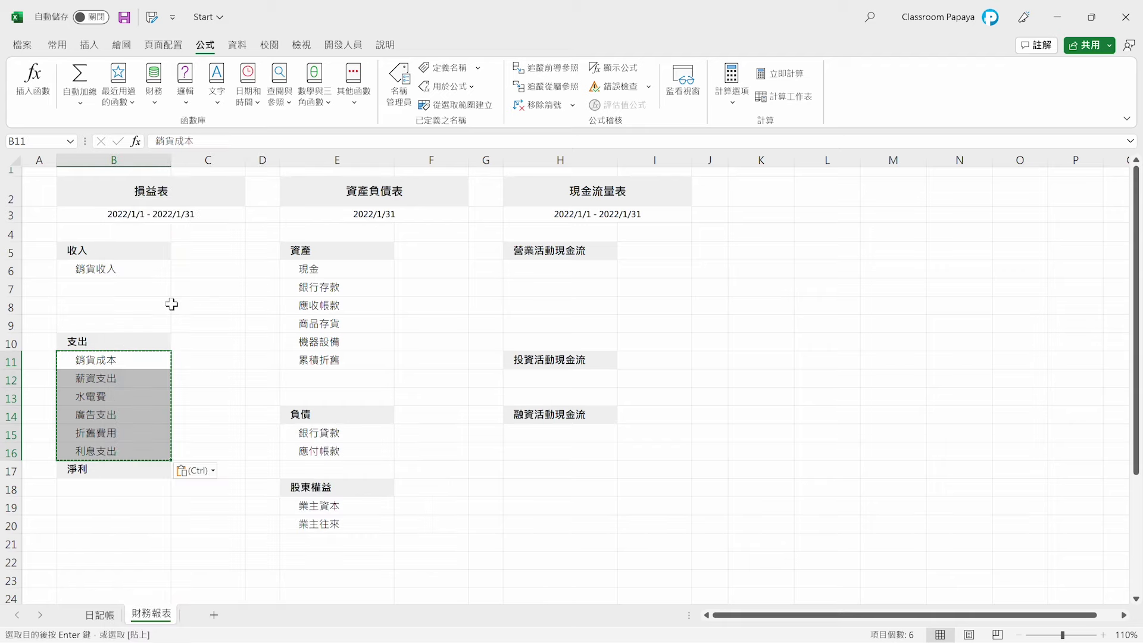
- Rename the expense heading to 營業費用 and move 銷貨成本 up to B7
left_click(156, 339)
type("營業")
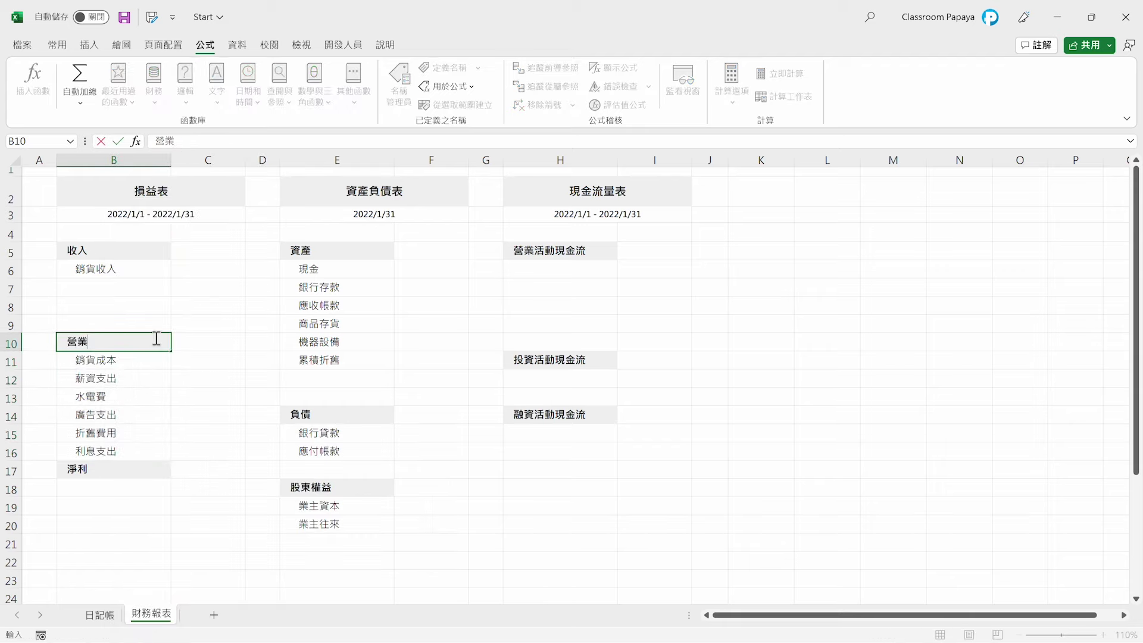
type("費用")
left_click(153, 359)
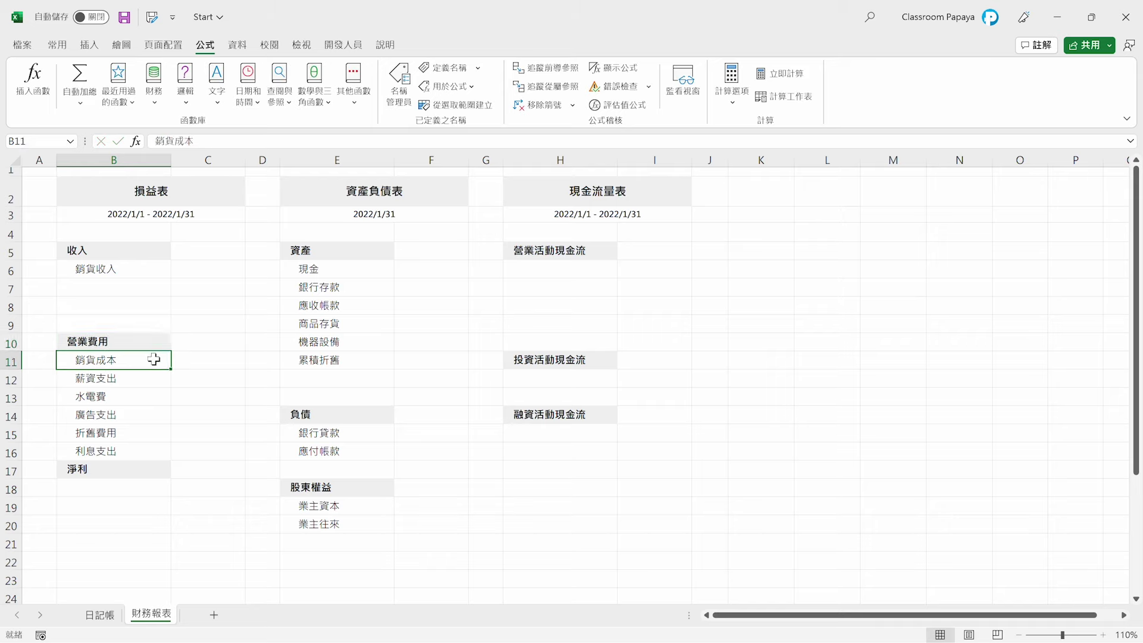
left_click_drag(153, 369, 156, 294)
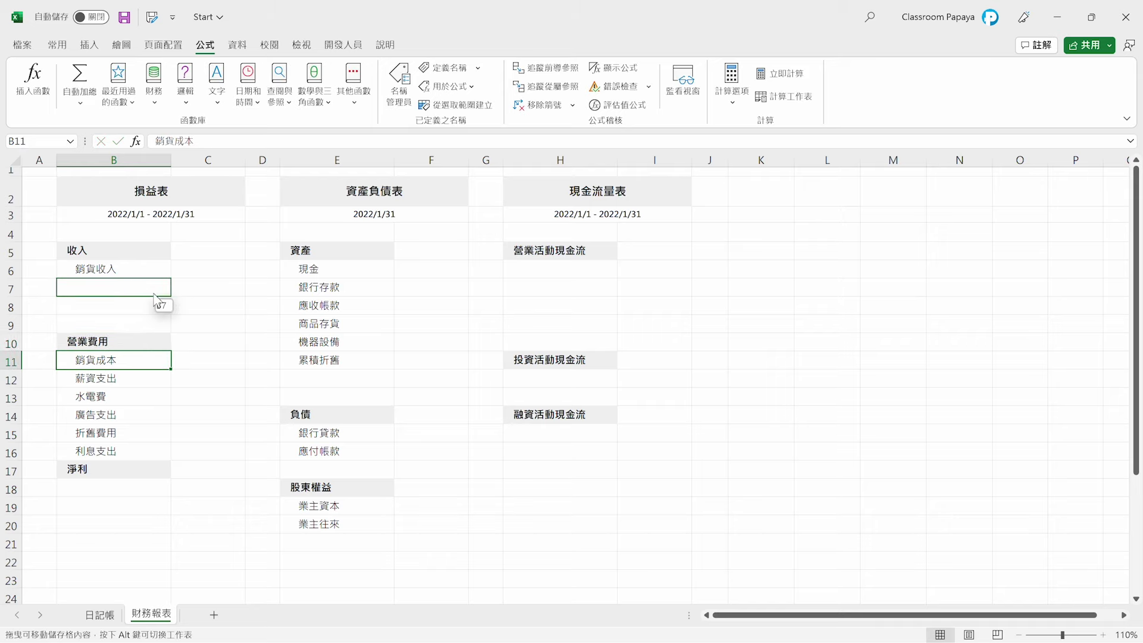
- Add a 銷售毛利 line in B8, shift the expenses up, and label B15 營業外費用
left_click(143, 309)
type("銷售毛利")
key("ctrl+Return")
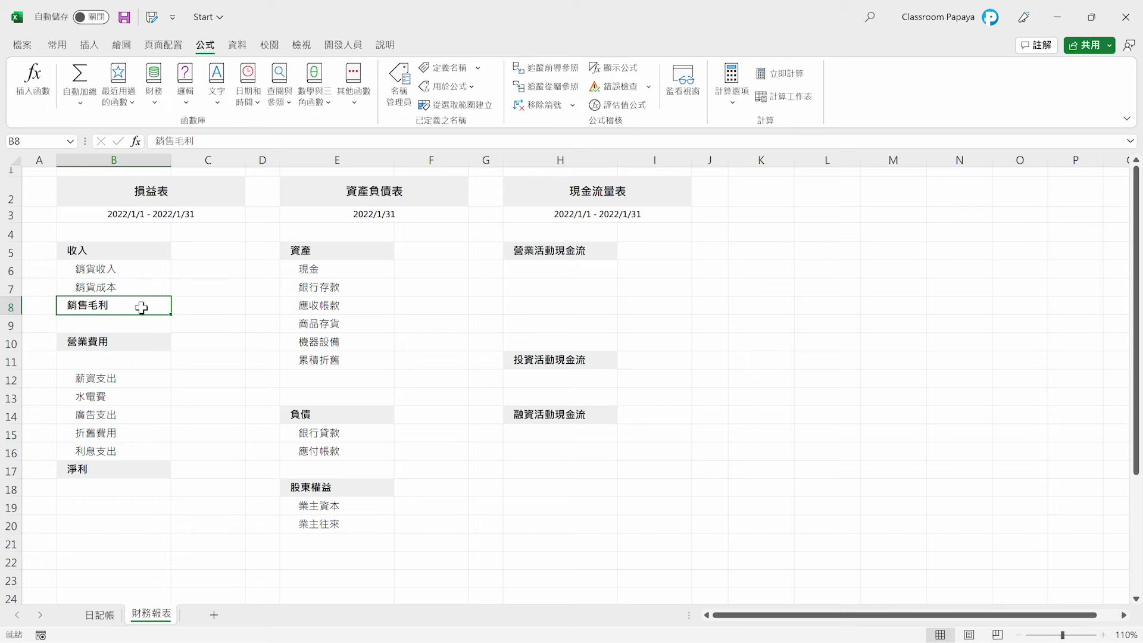
mouse_move(126, 378)
left_mouse_down()
mouse_move(123, 436)
mouse_move(122, 423)
left_mouse_up()
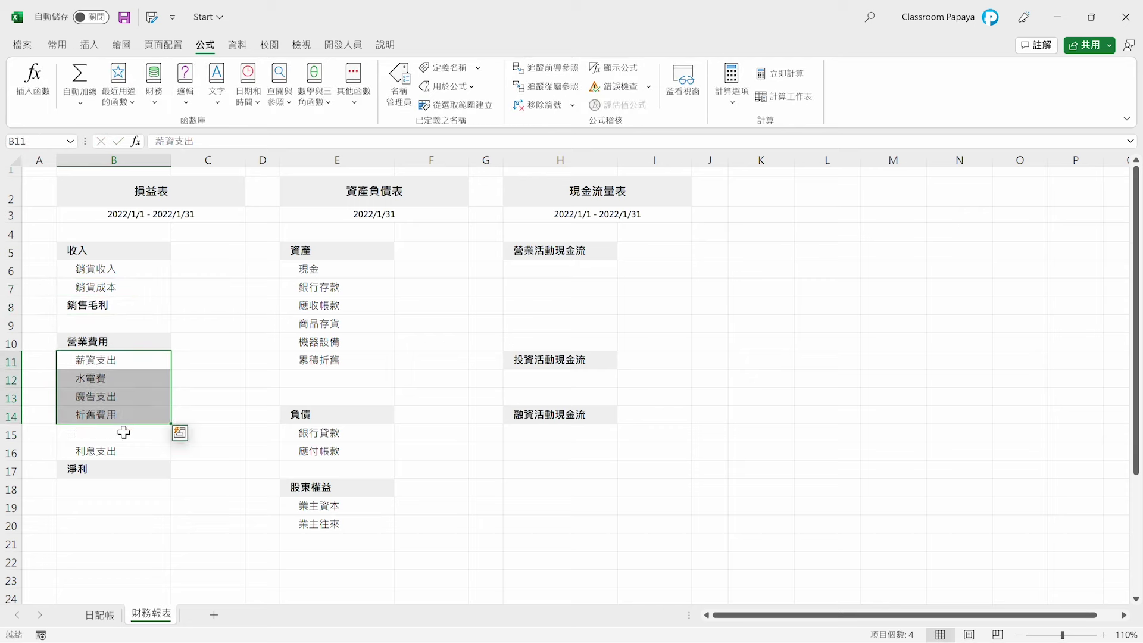
left_click(113, 433)
type("F營業外費用")
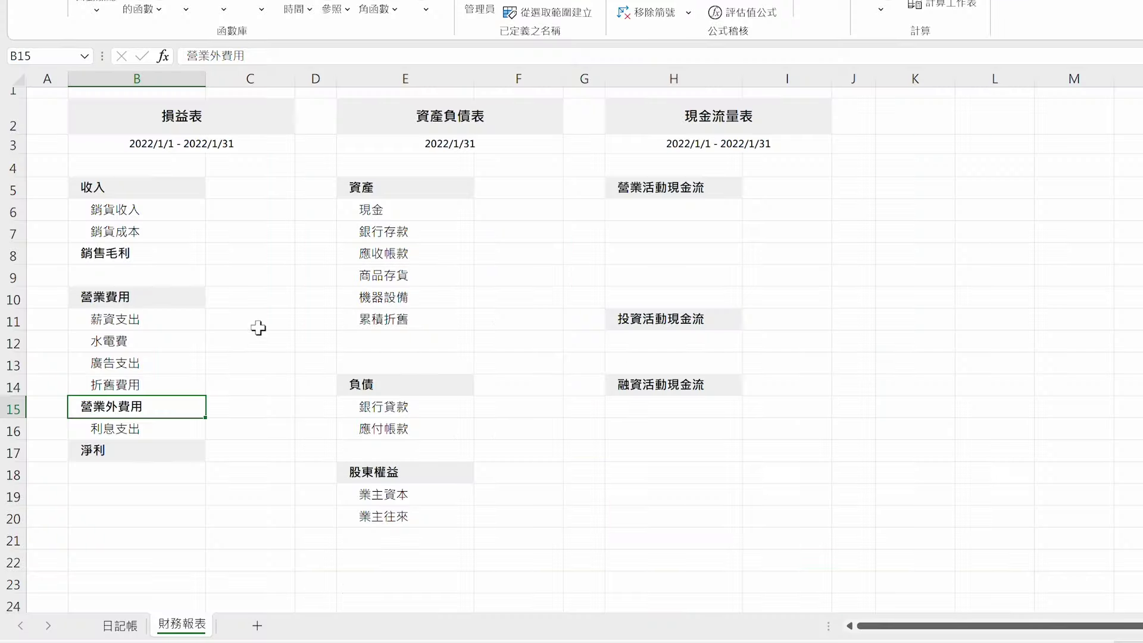
- Enter =VLOOKUP(B11,試算表[[科目]:[金額]],2,0) in C11 to fetch 薪資支出
left_click(258, 327)
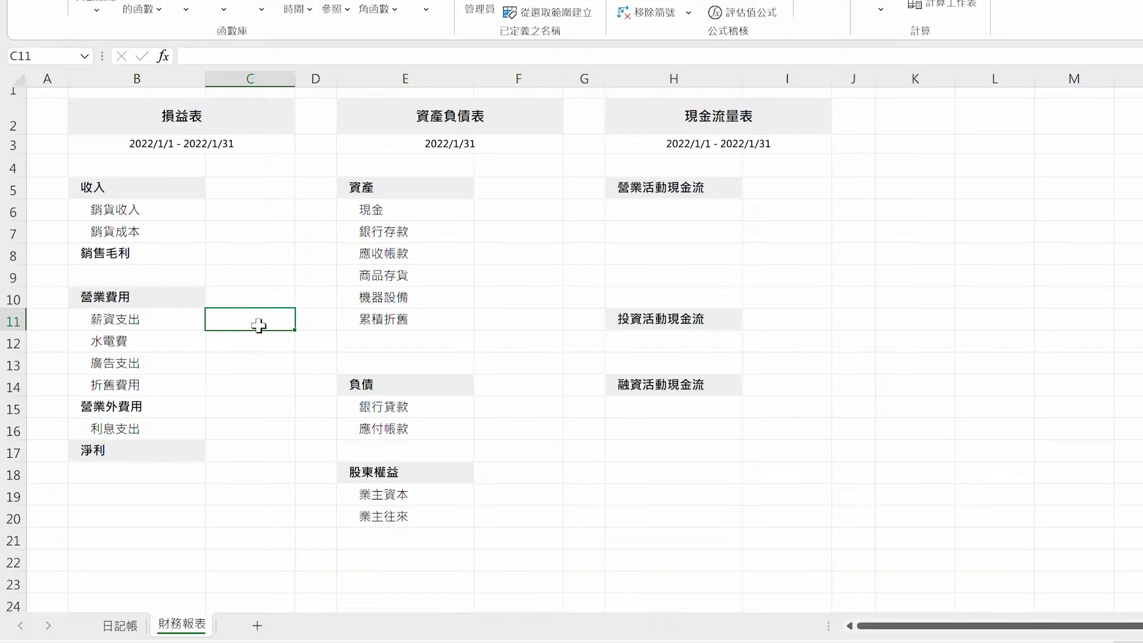
type("=VLOOKUP(")
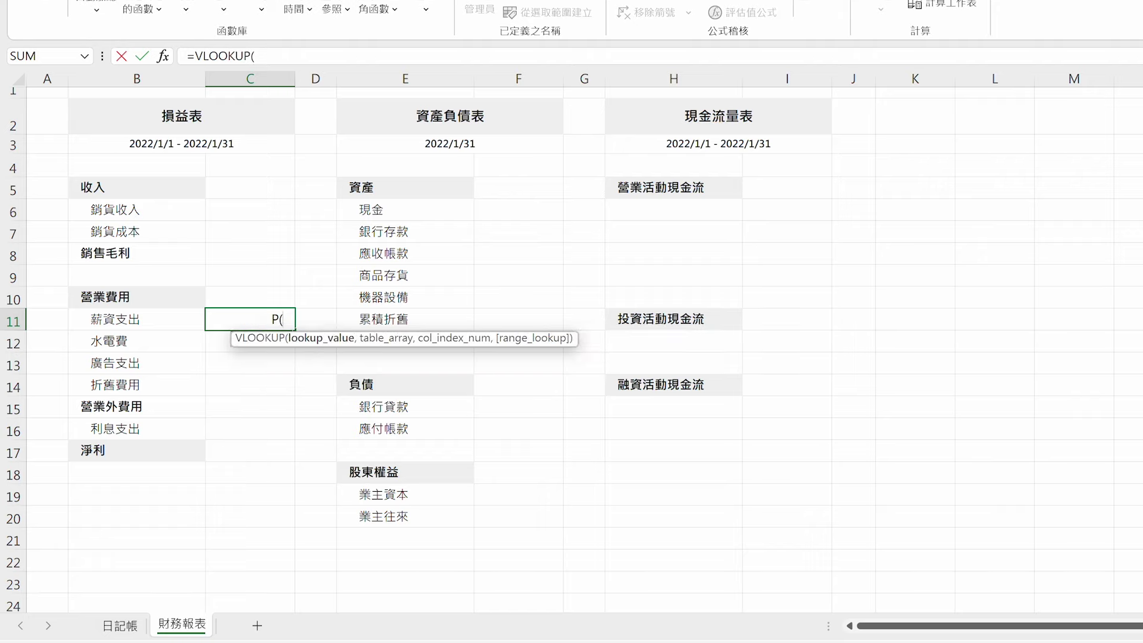
left_click(173, 324)
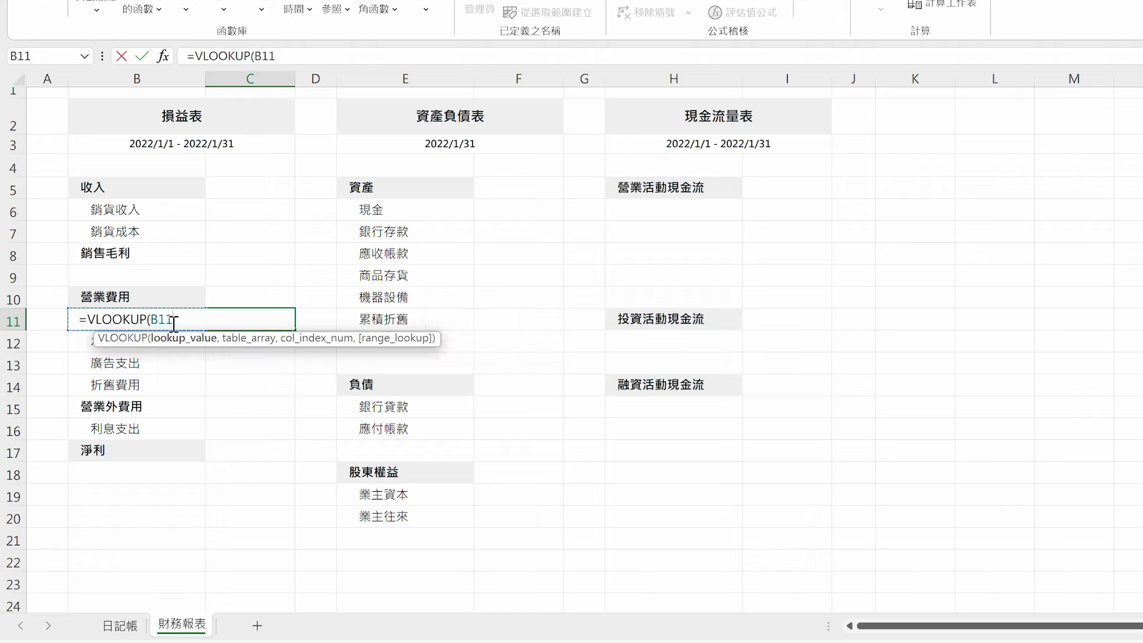
type(",")
left_click(132, 626)
mouse_move(845, 175)
left_mouse_down()
mouse_move(927, 384)
mouse_move(925, 507)
left_mouse_up()
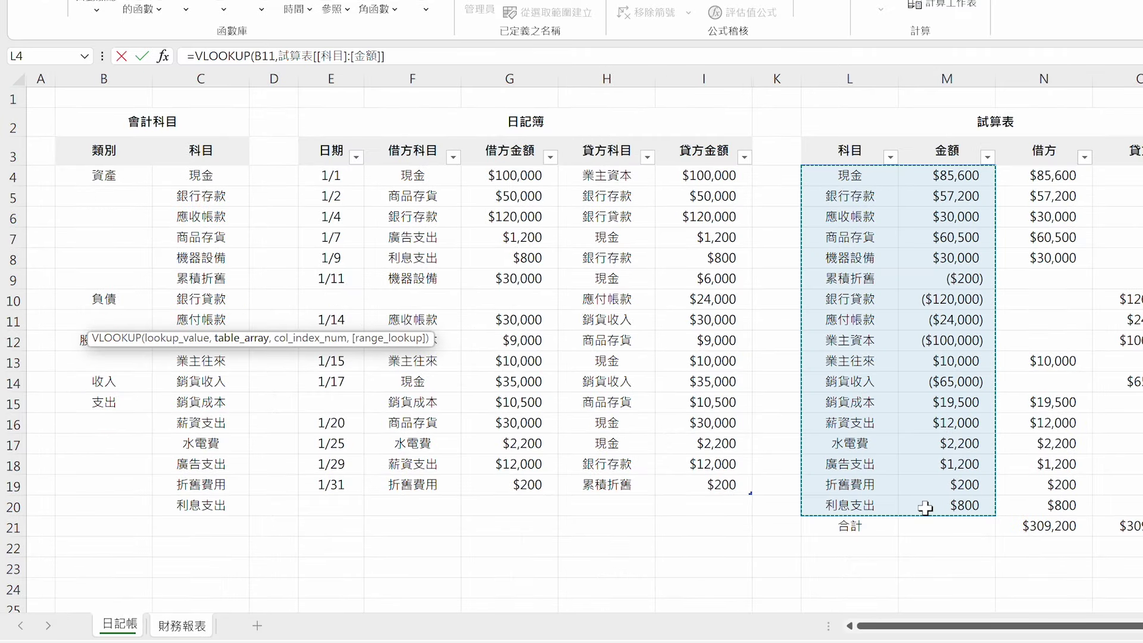
type(",2,")
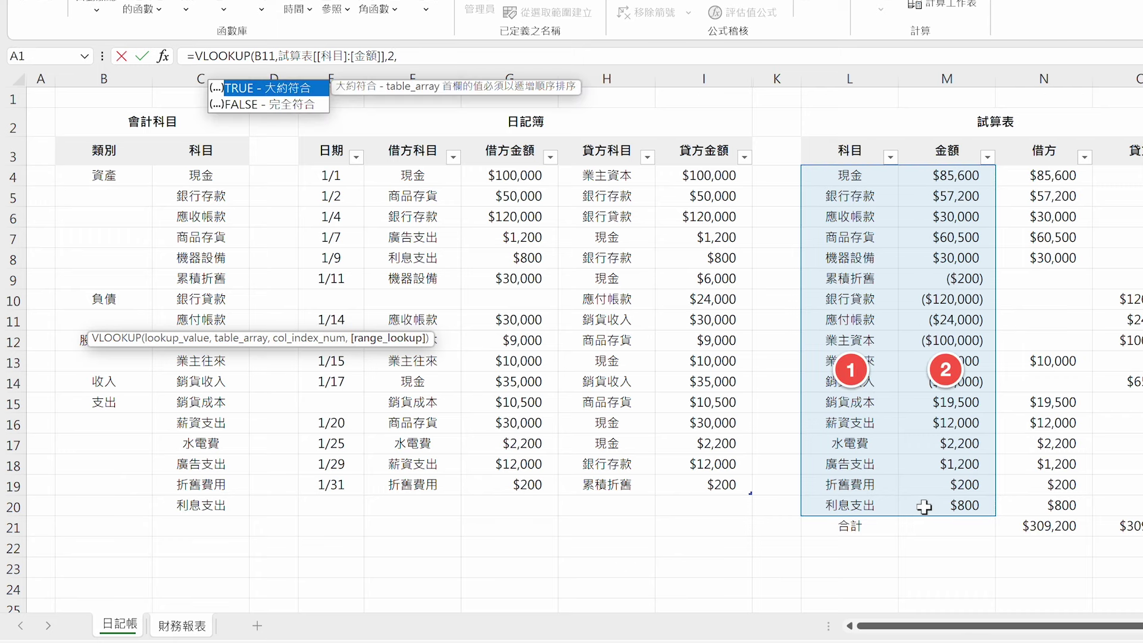
type("0")
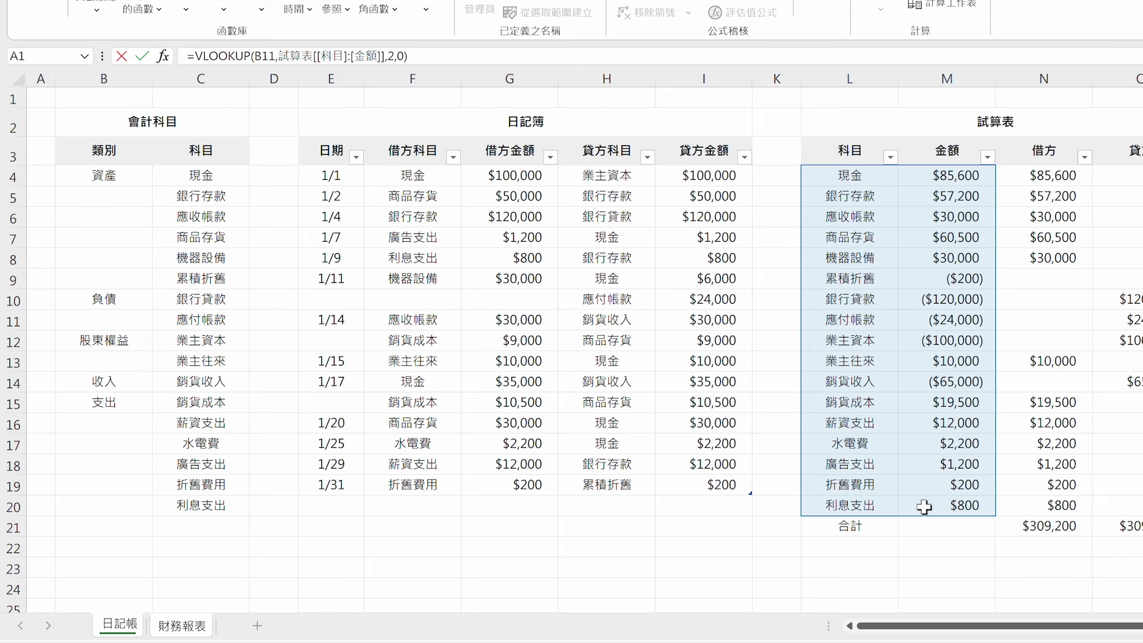
key("Return")
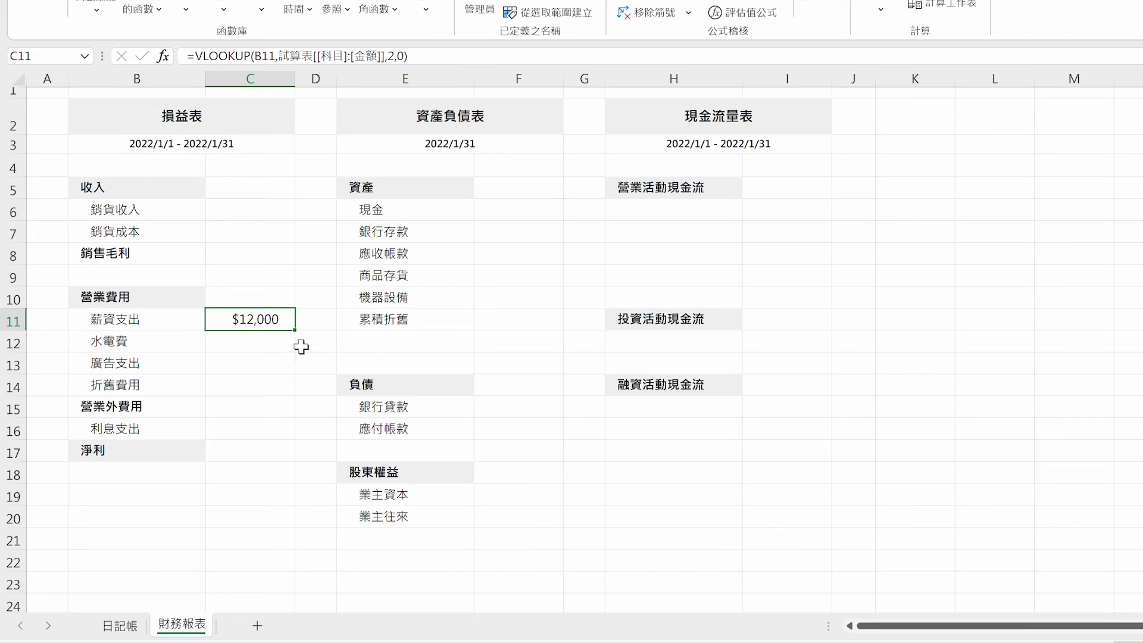
- Fill the lookup down to C14 and paste it into C16, C7 and C6
left_click_drag(295, 331, 293, 396)
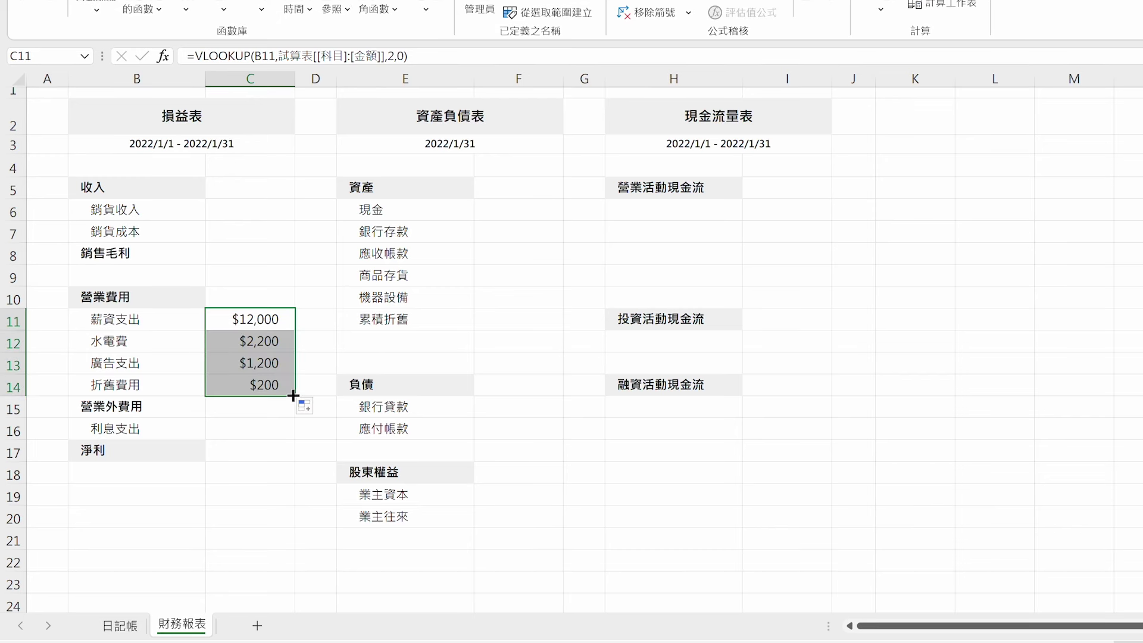
left_click(289, 390)
key("ctrl+c")
left_click(276, 429)
key("ctrl+v")
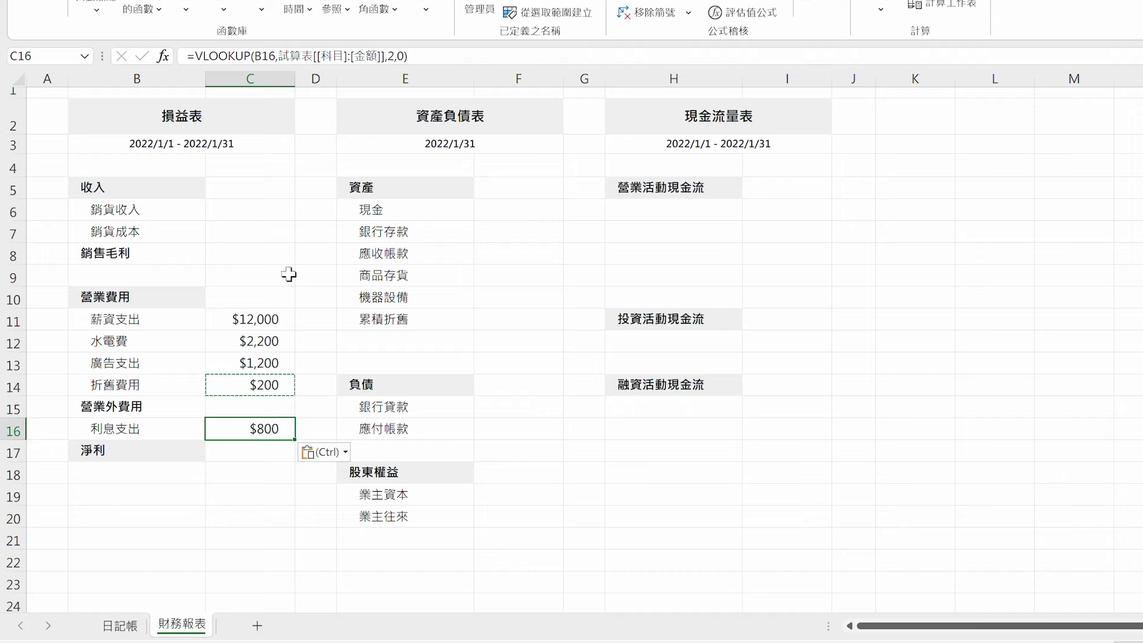
left_click(283, 240)
key("ctrl+v")
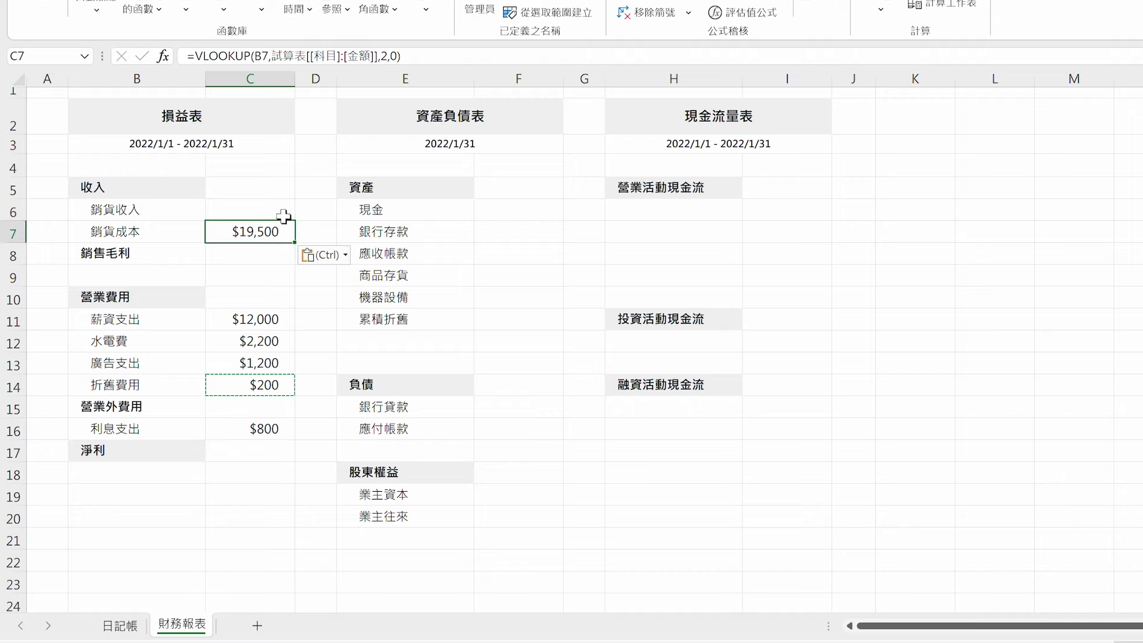
left_click(284, 216)
key("ctrl+v")
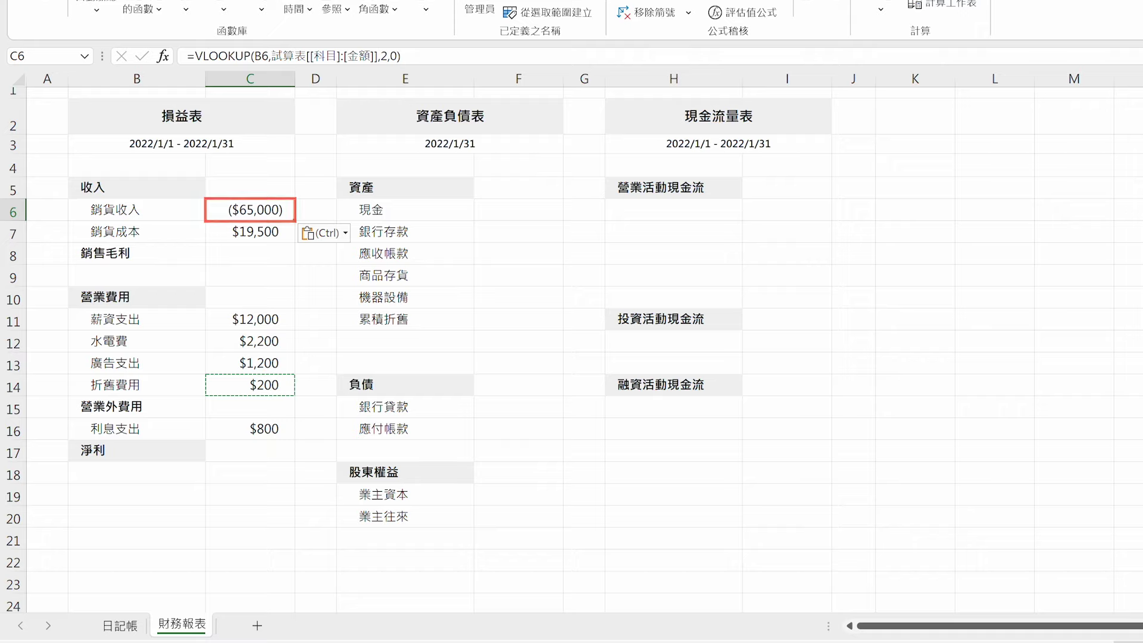
- Negate the 銷貨收入 formula to show $65,000, and select the 銷貨成本 and 利息支出 rows
left_click(194, 56)
type("-")
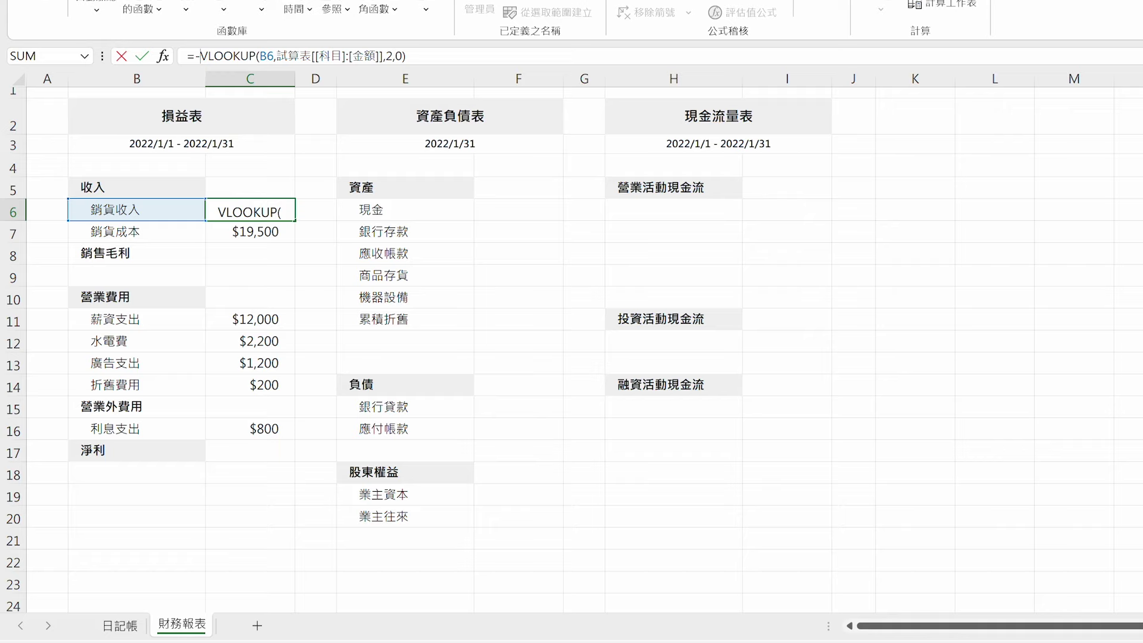
key("Escape")
left_click_drag(161, 235, 214, 235)
left_click_drag(139, 429, 213, 436)
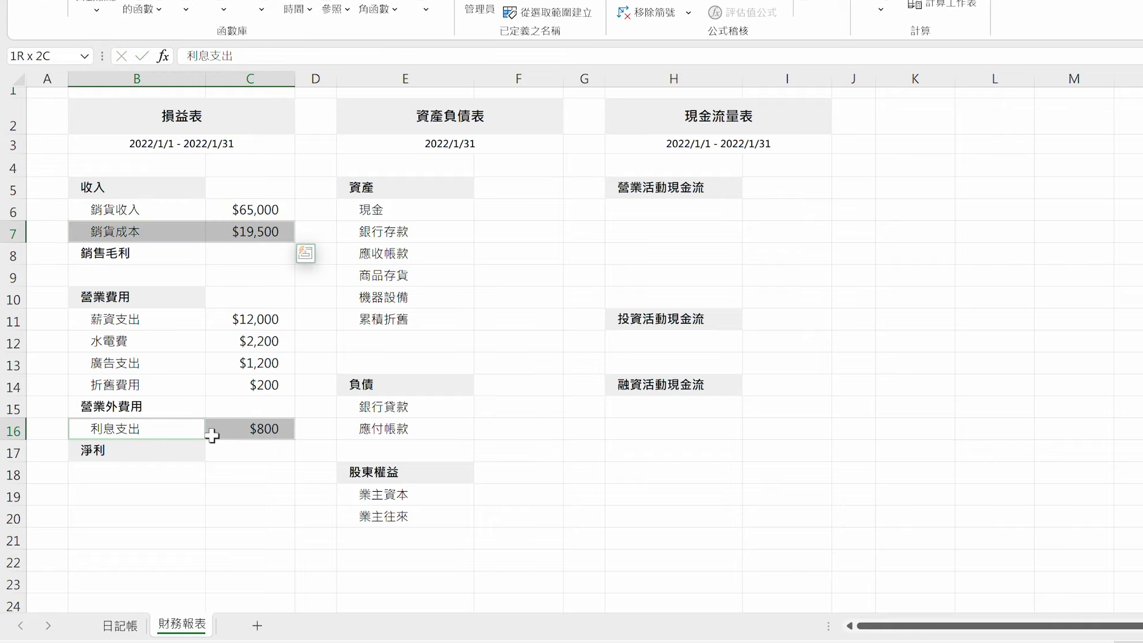
left_click(66, 0)
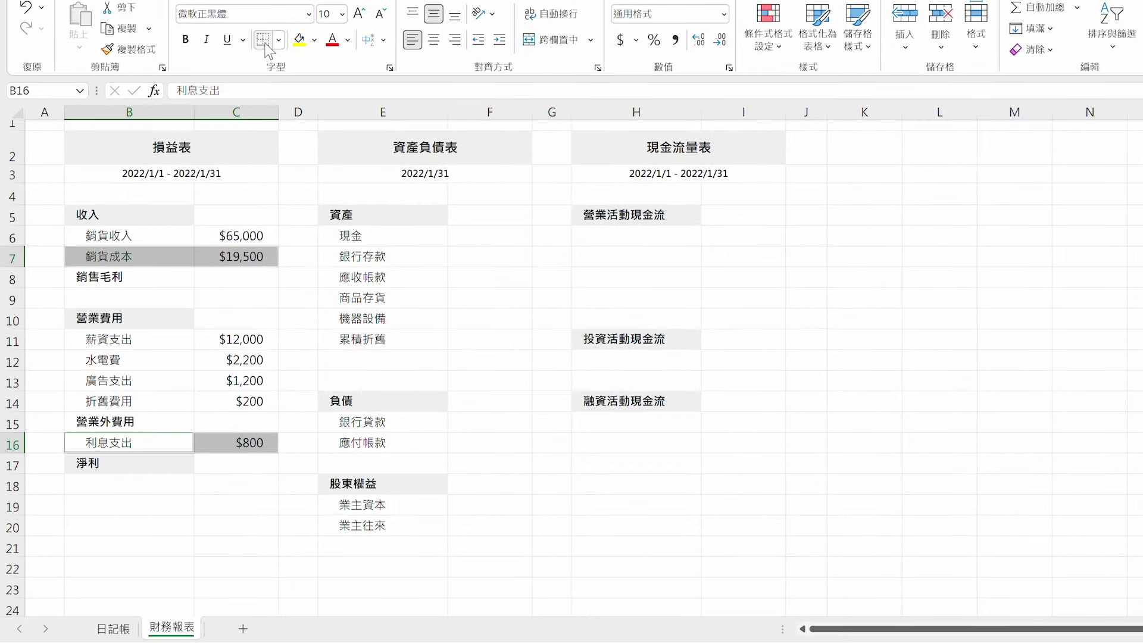
- Add bottom borders to the selected rows and compute 銷售毛利 $45,500 with =C6-C7
left_click(241, 275)
type("=")
left_click(224, 238)
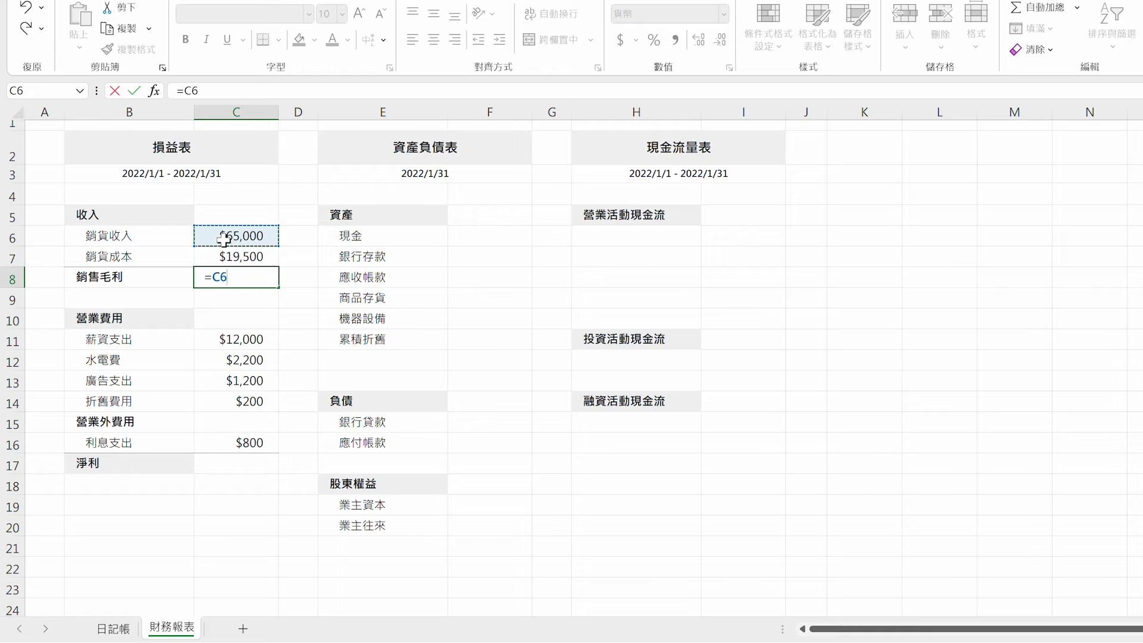
type("-")
left_click(228, 258)
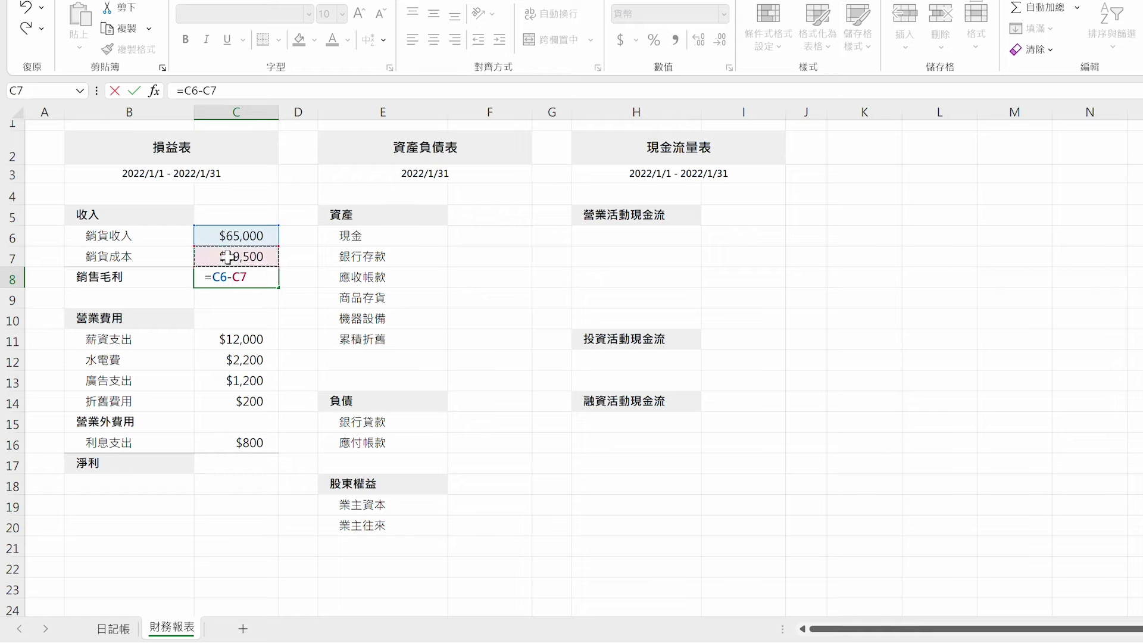
key("ctrl+Return")
- Compute 淨利 $29,100 in C17 with =C8-SUM(C11:C16)
left_click(225, 464)
type("=")
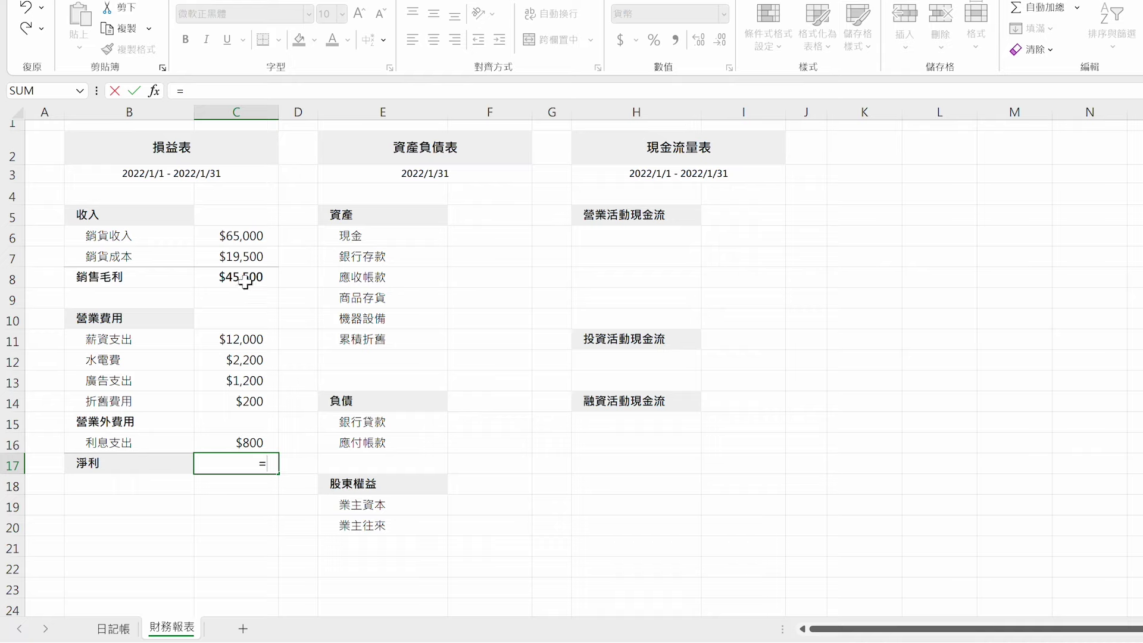
left_click(245, 282)
type("-SUM(")
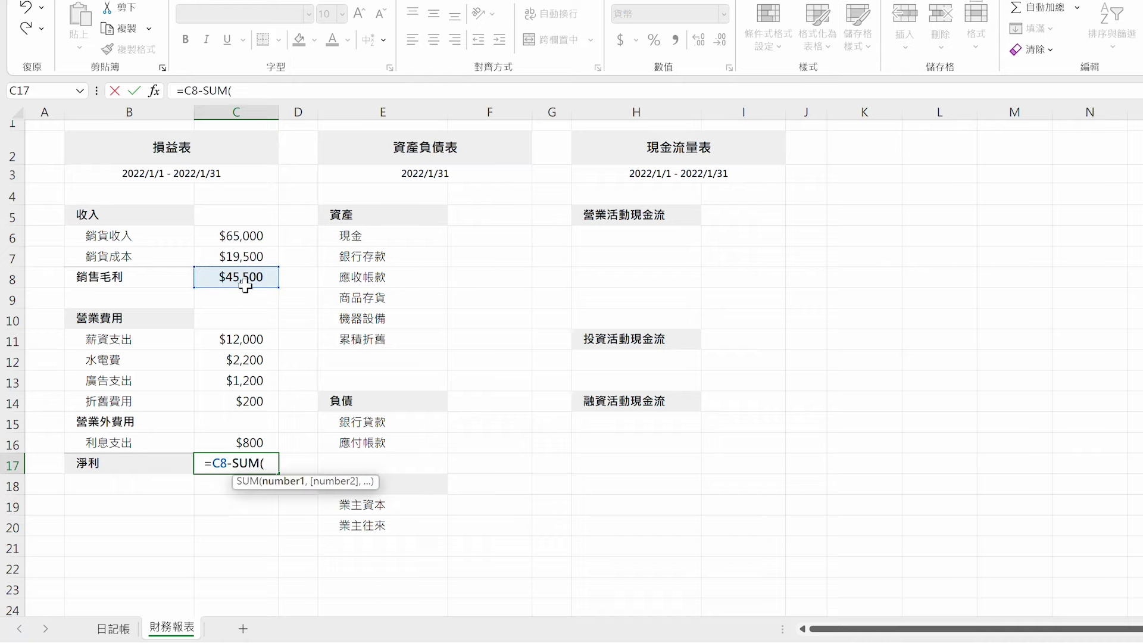
left_click_drag(241, 339, 240, 446)
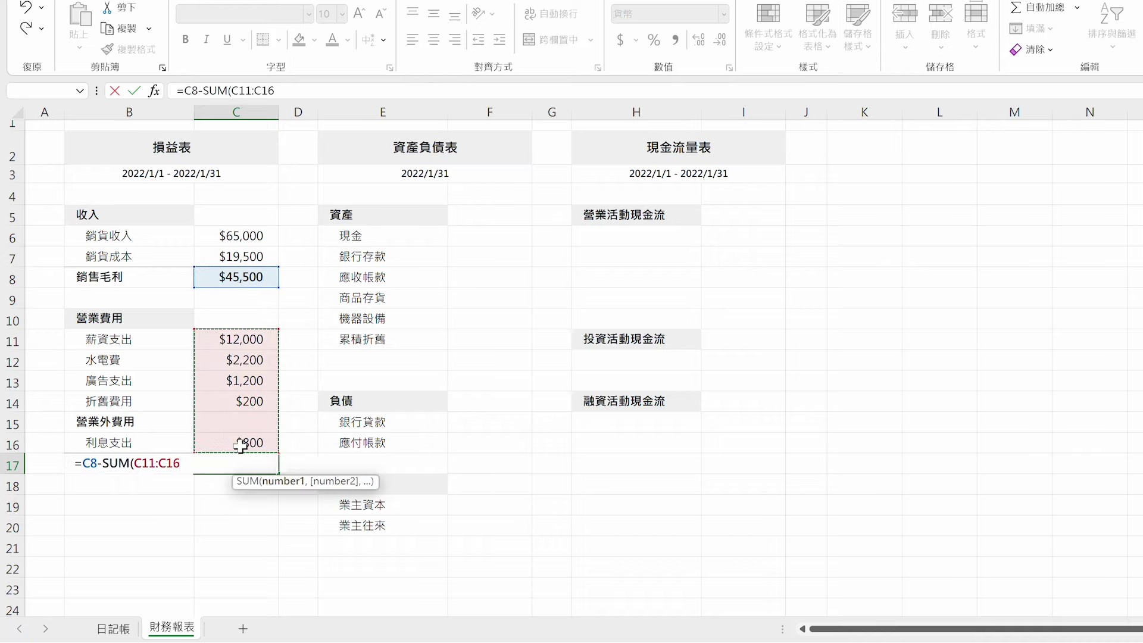
type(")")
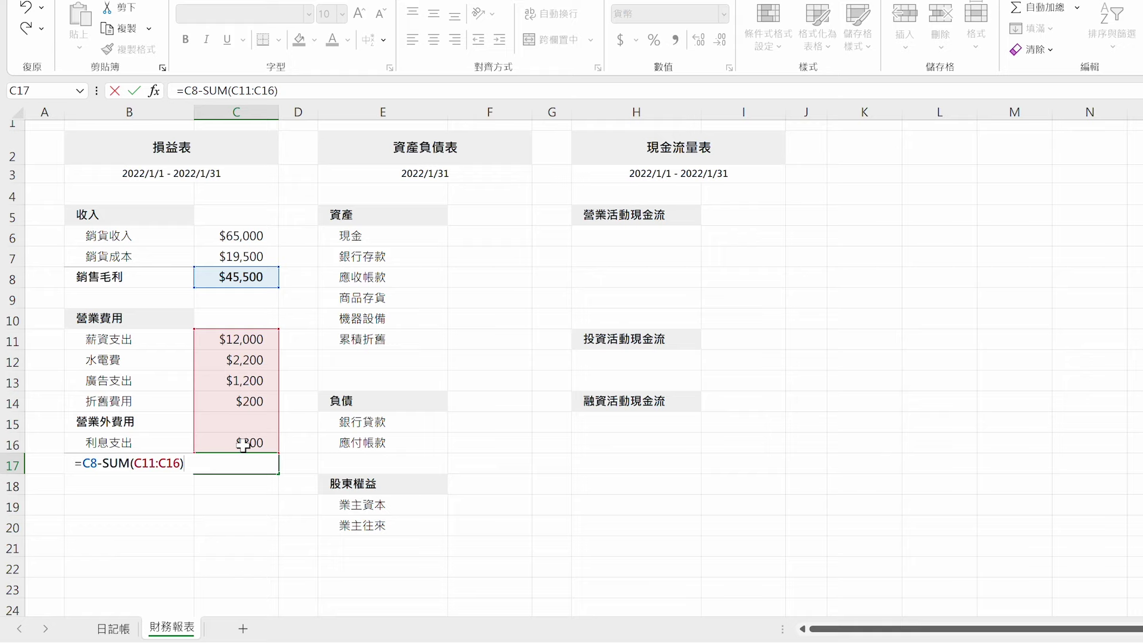
key("ctrl+Return")
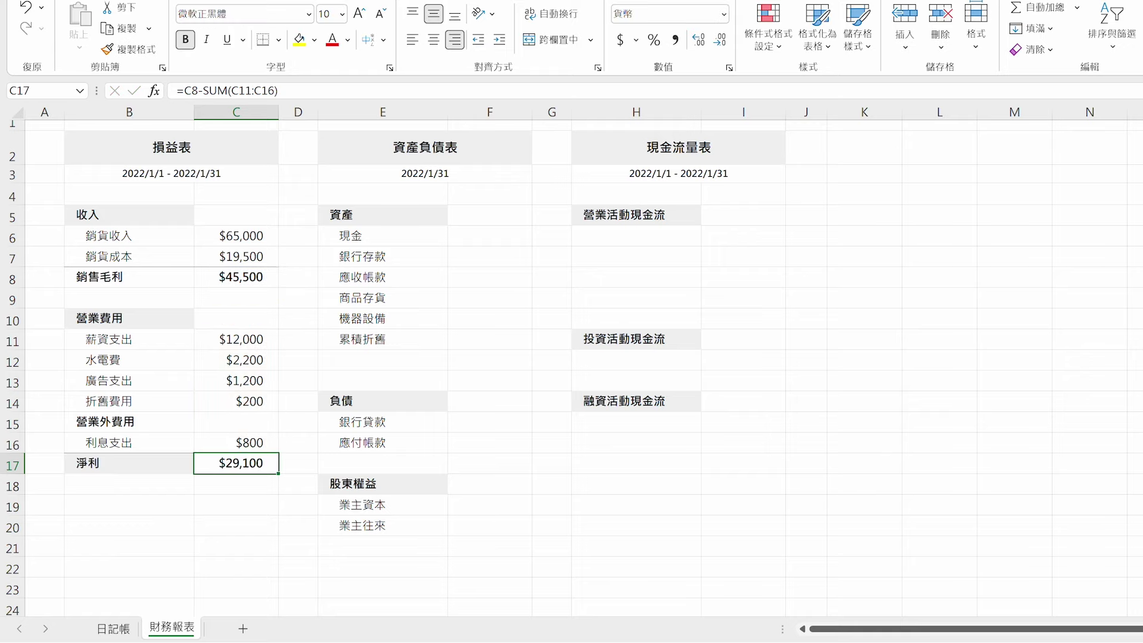
- Enter a VLOOKUP in F6 pulling 現金 $85,600 from the trial balance's 科目 and 金額 columns
left_click(482, 240)
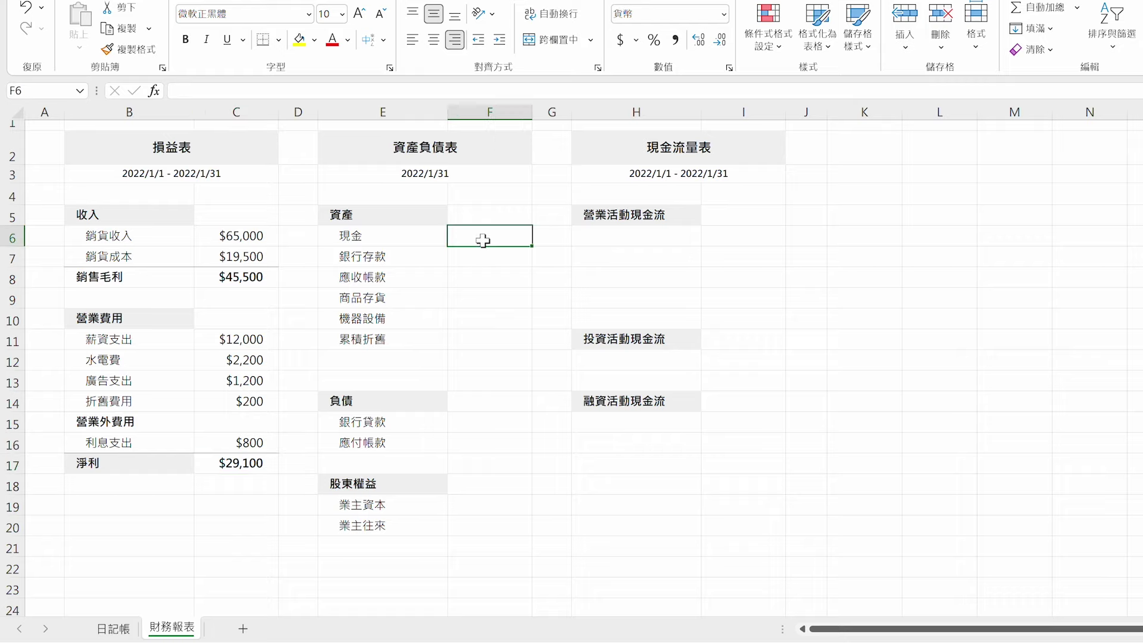
type("=VL")
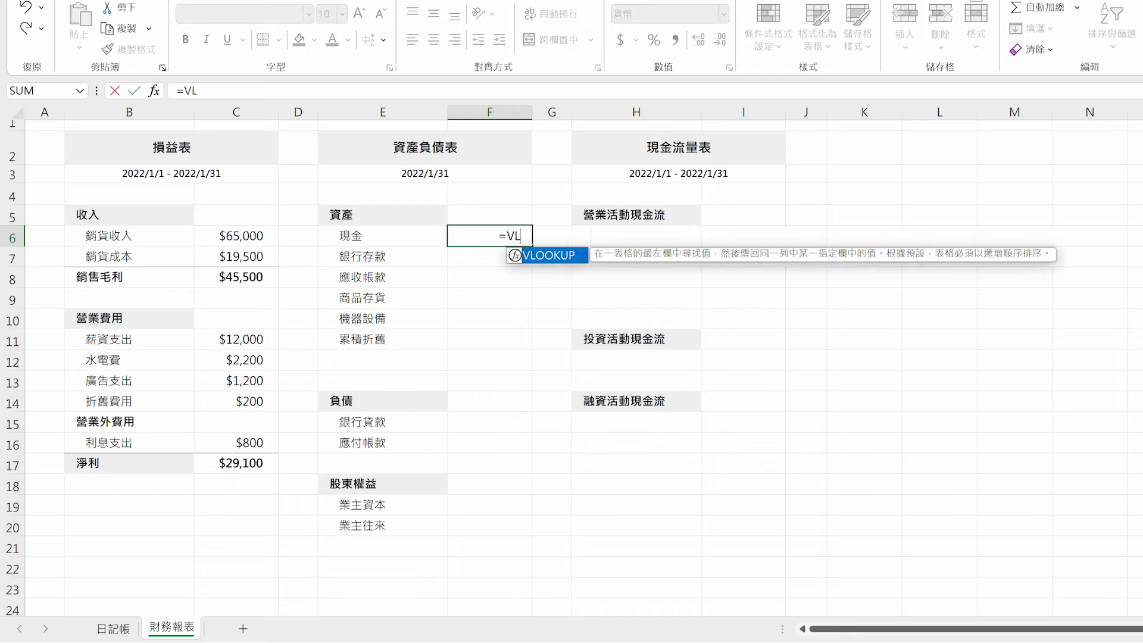
type("OOKUP(")
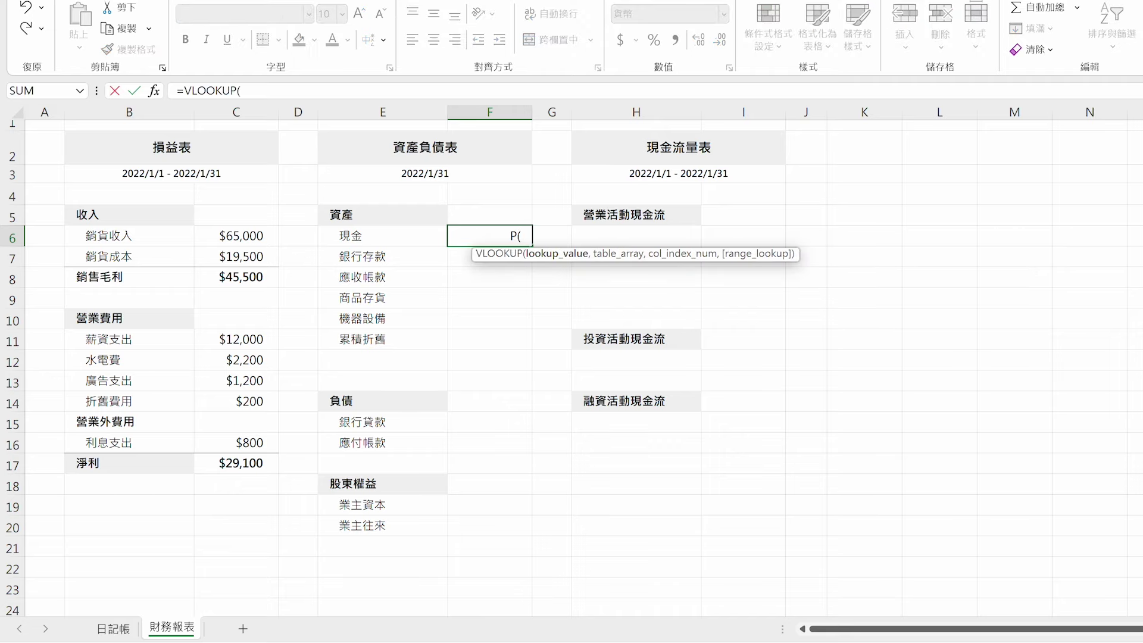
left_click(416, 238)
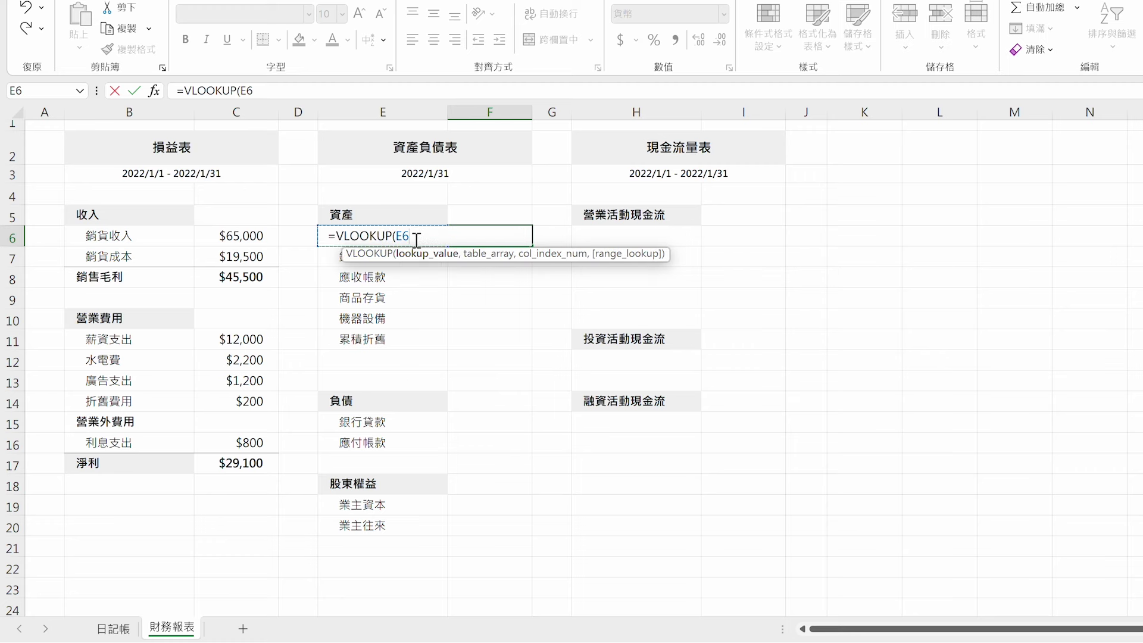
type(",")
left_click(113, 629)
left_click(831, 207)
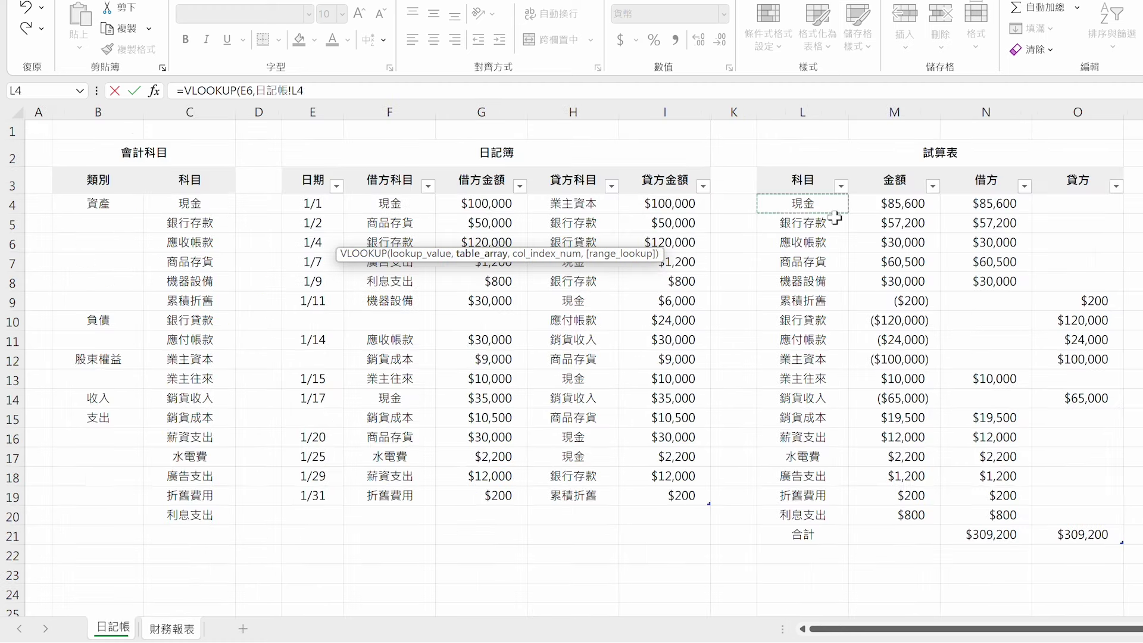
left_click_drag(835, 218, 895, 518)
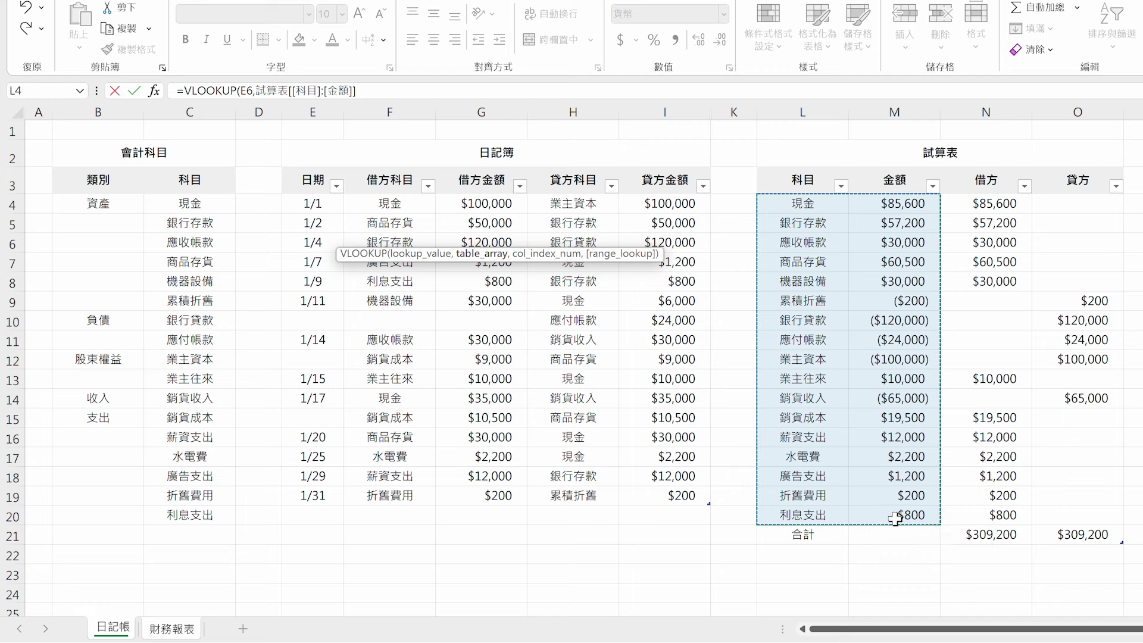
type(",2")
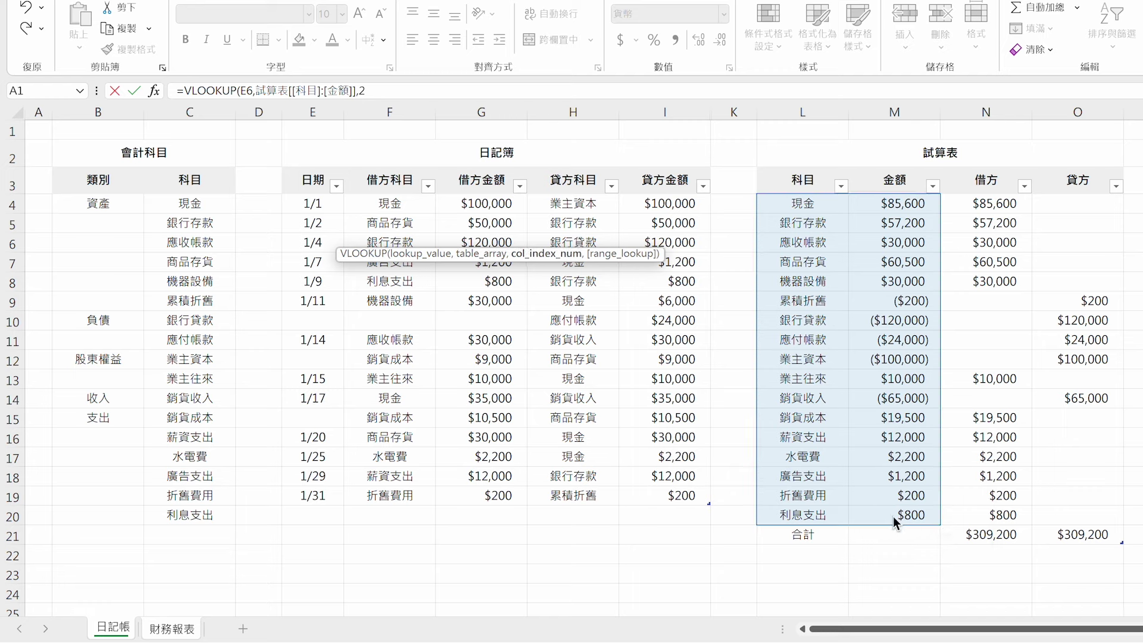
type(",0)")
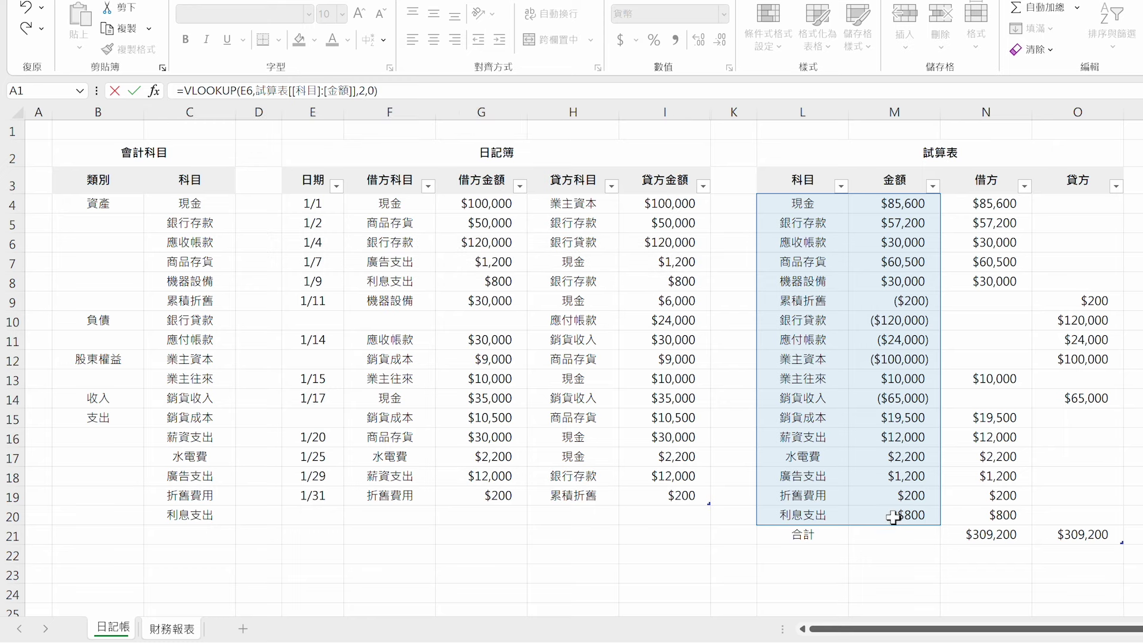
key("Return")
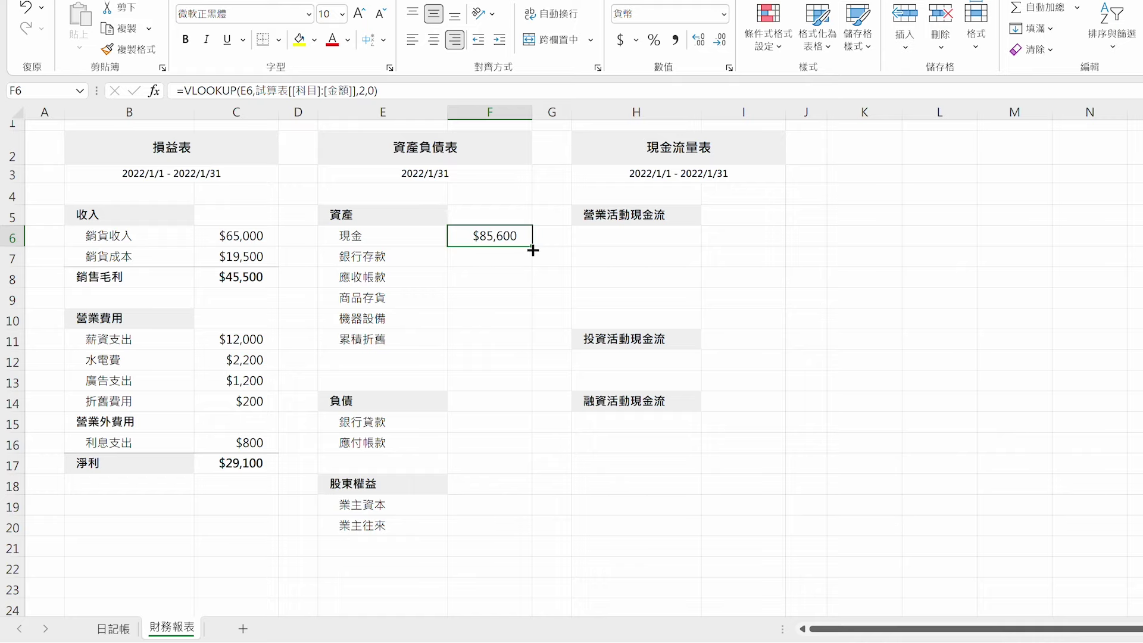
- Fill the lookup down through F11 and paste it into liability cells F15:F16
left_click_drag(532, 246, 524, 347)
left_click(523, 346)
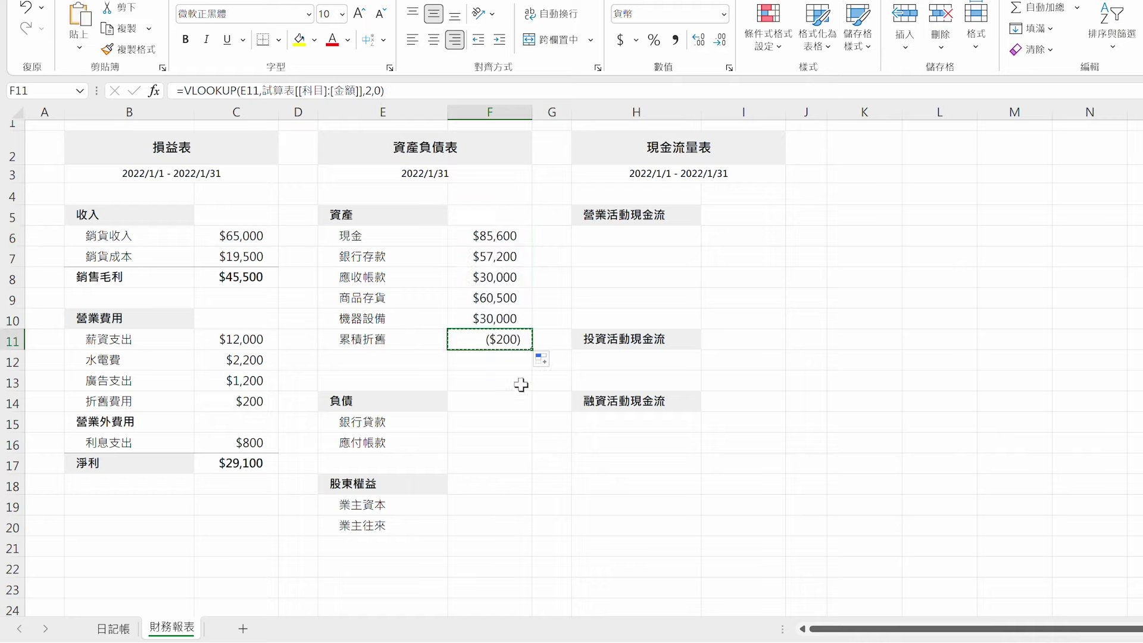
left_click(508, 430)
left_click_drag(508, 431, 506, 440)
key("ctrl+v")
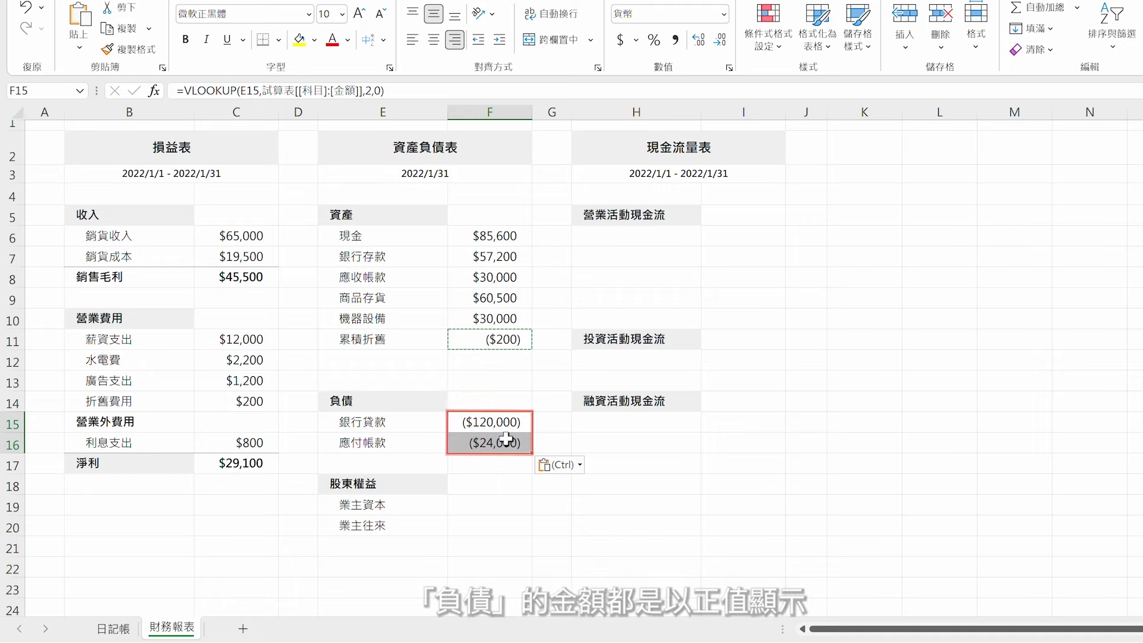
- Negate the liability lookups so 銀行貸款 shows $120,000, and paste the lookup into F19:F20
left_click(494, 422)
left_click(184, 92)
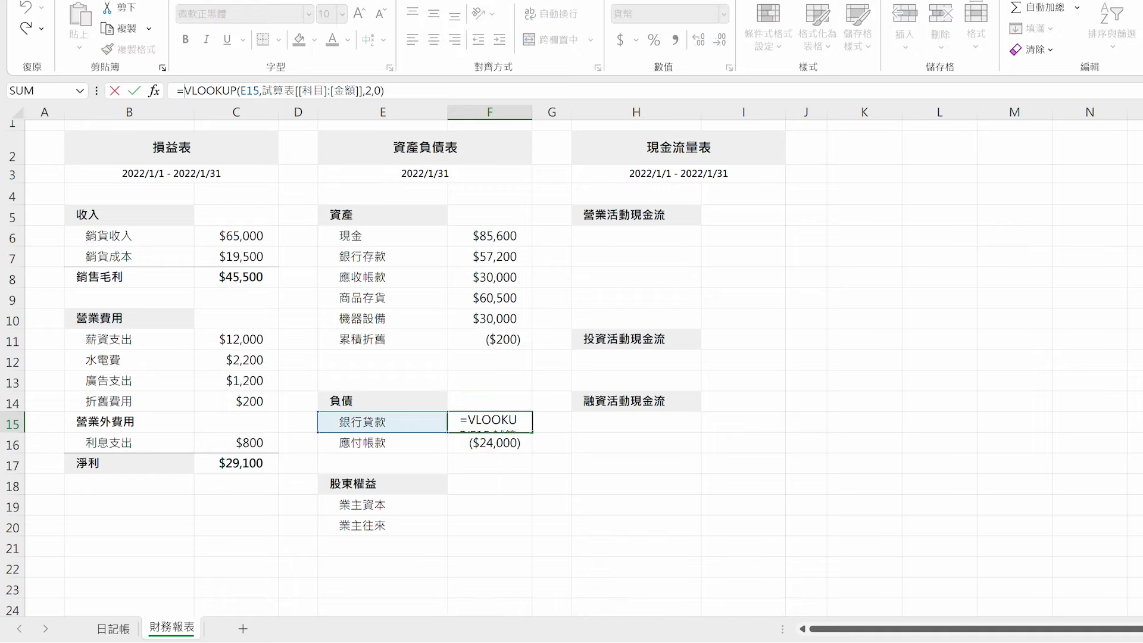
type("-")
key("Return")
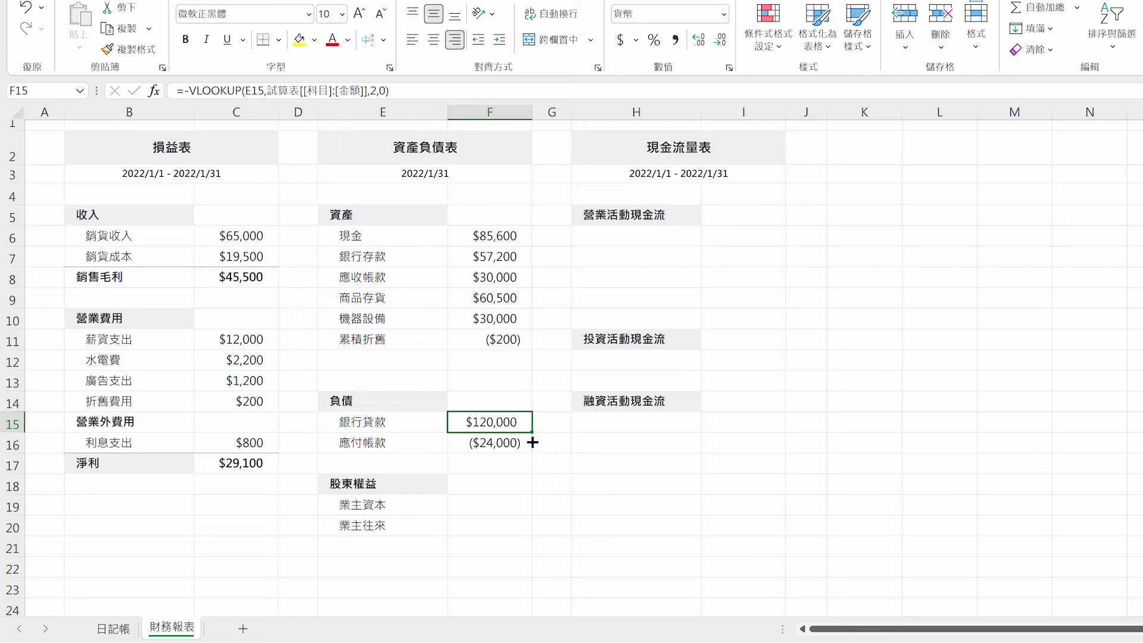
left_click_drag(531, 433, 530, 452)
left_click_drag(504, 502, 505, 523)
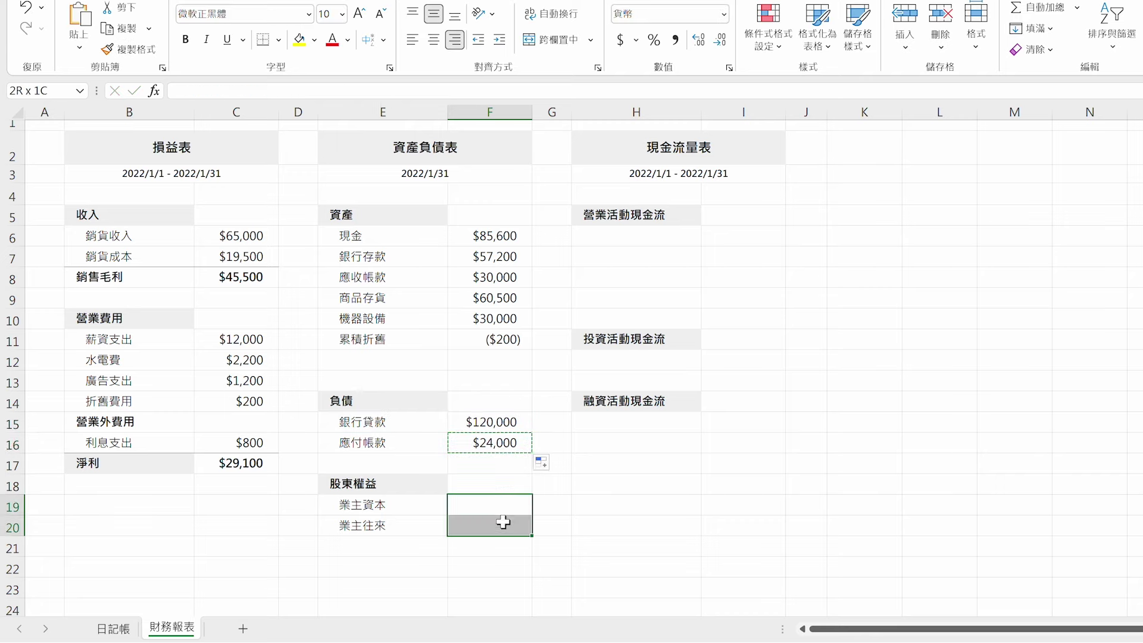
key("ctrl+v")
- Clear the pending copy marquee from the balance sheet
key("Escape")
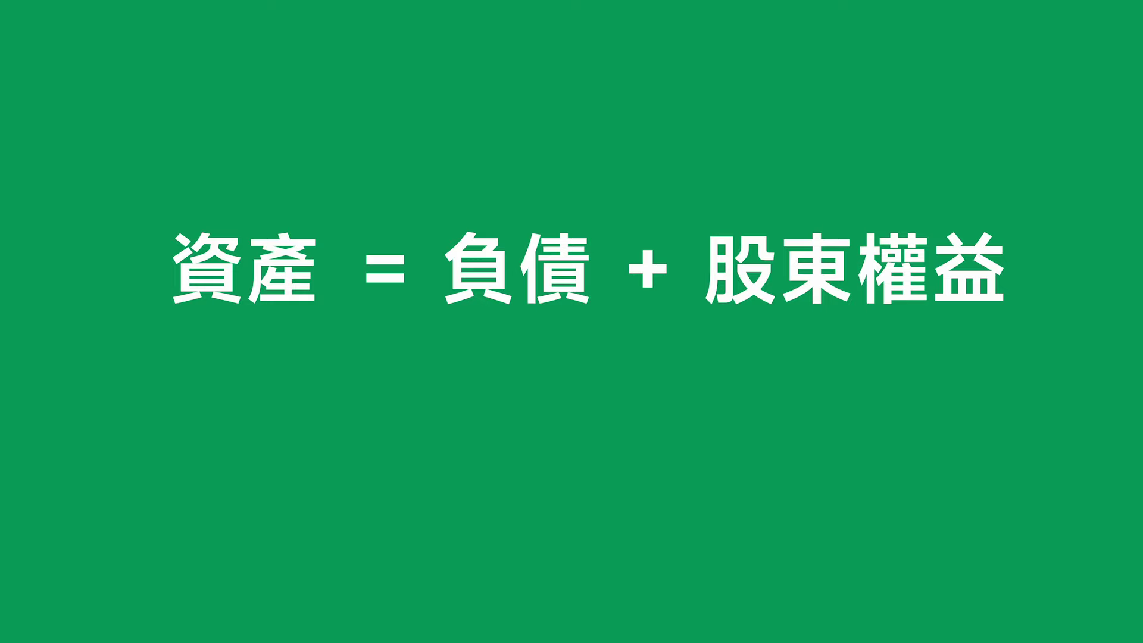
- Label E12 資產總計 and total the assets with =SUM(F6:F11), giving $263,100
type("資產總計")
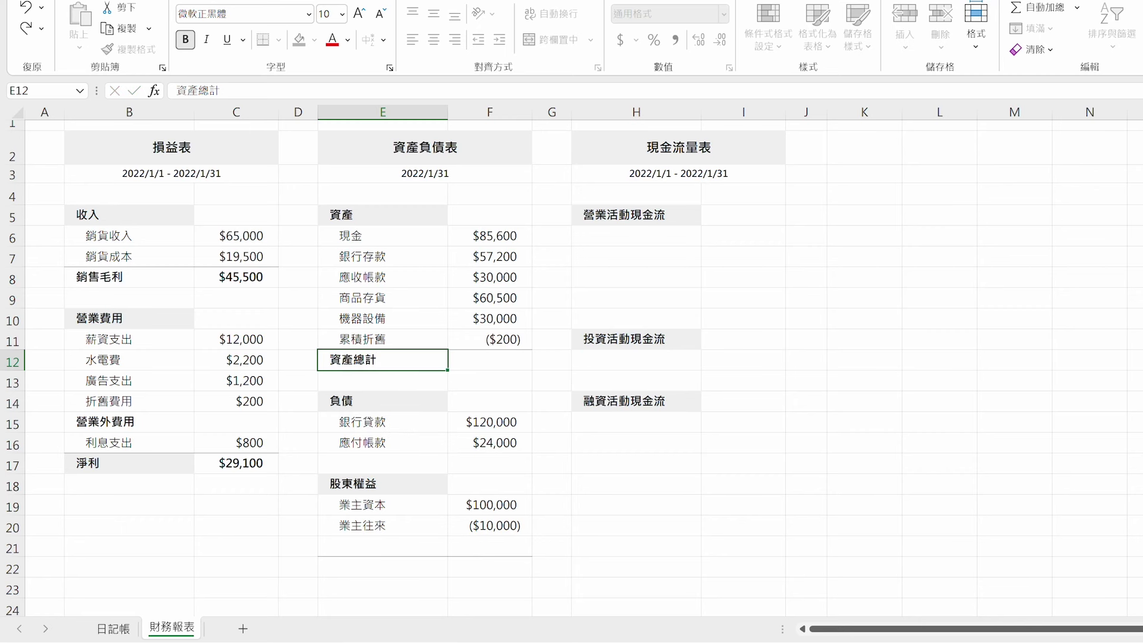
left_click(490, 359)
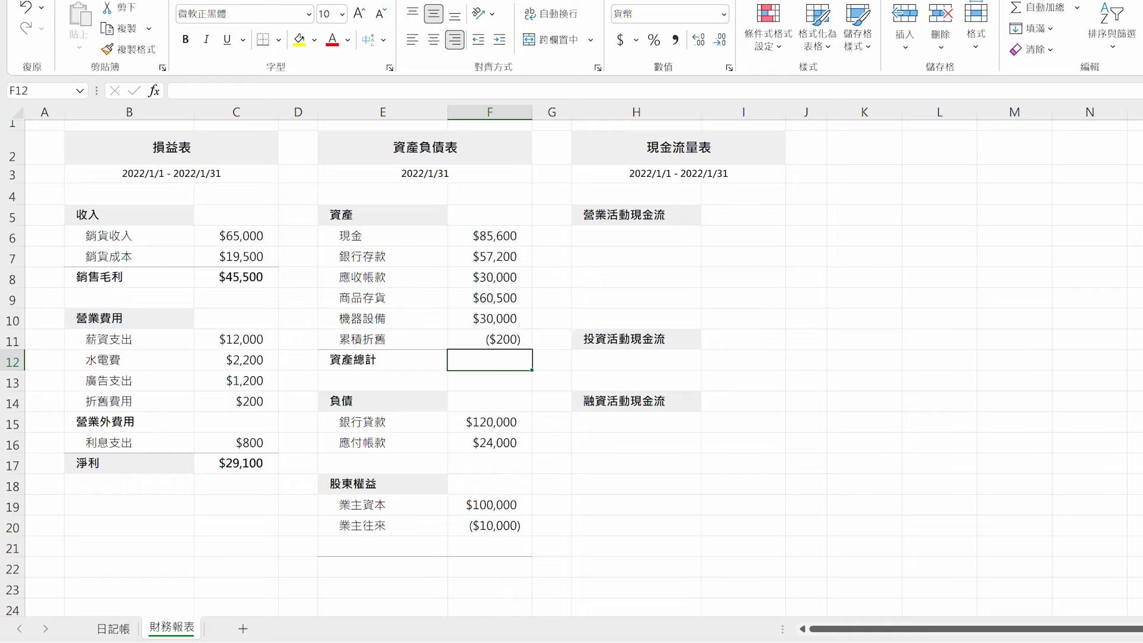
type("=SUM(")
left_click_drag(490, 235, 509, 335)
type(")")
key("ctrl+Return")
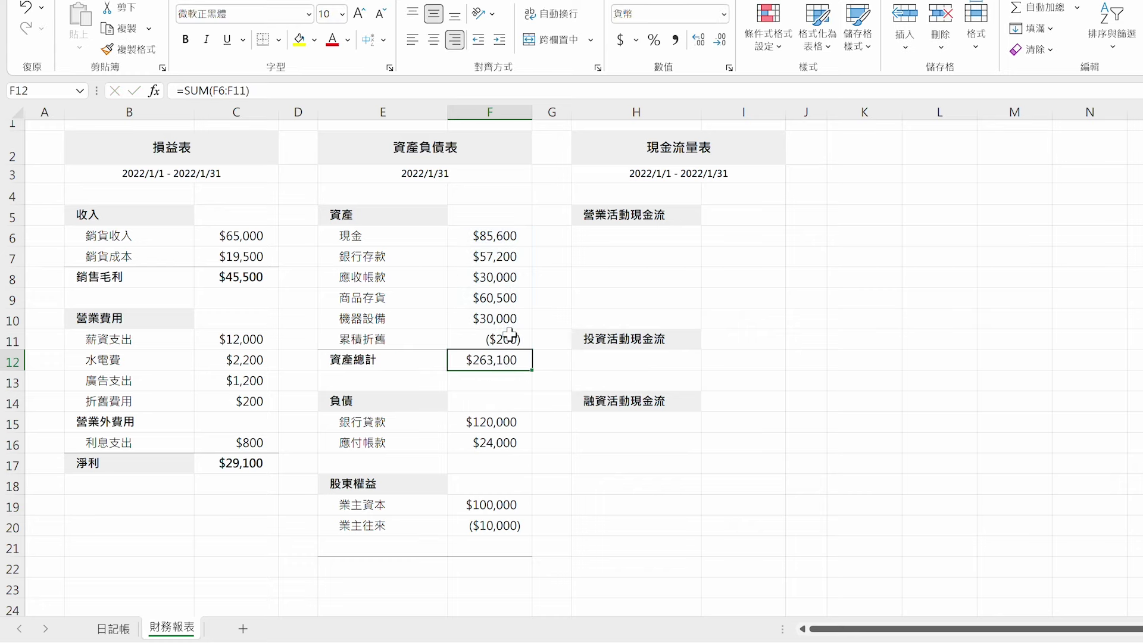
- Add 負債與股東權益總計 in E22 with =SUM(F15:F21), giving $234,000
left_click(410, 566)
type("負PH")
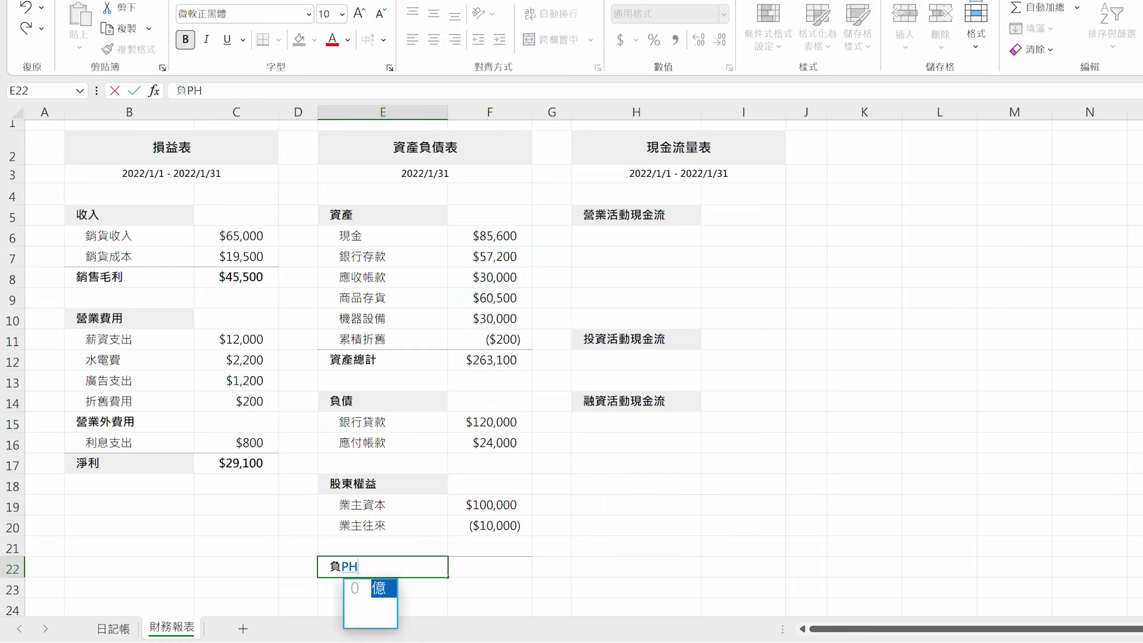
type("債與股東權益總計")
key("Tab")
type("=SU")
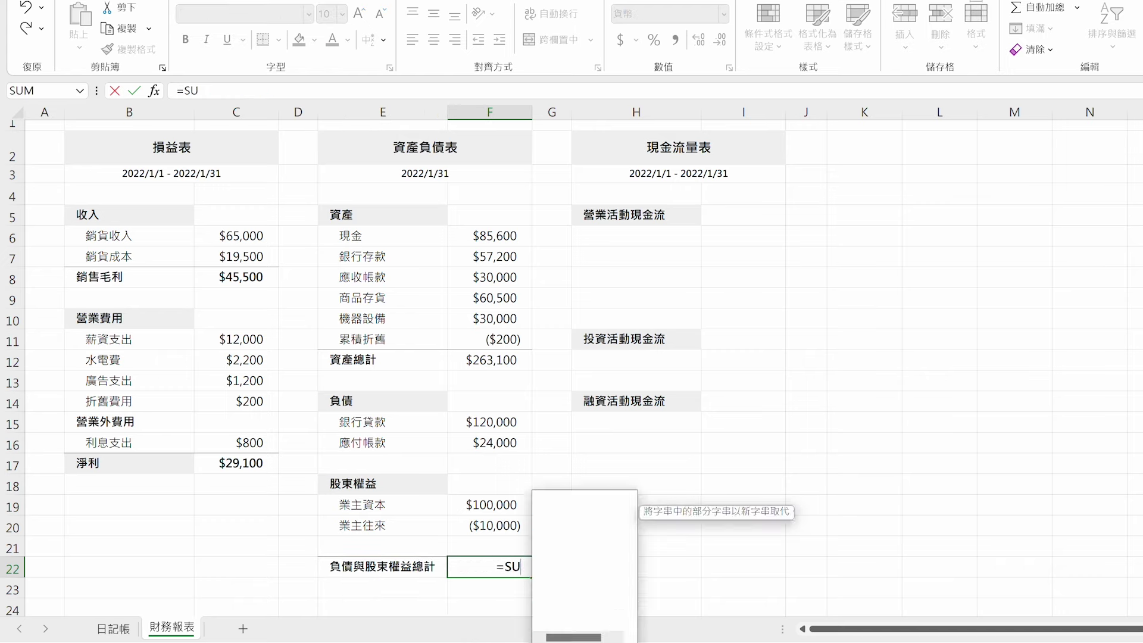
type("M(")
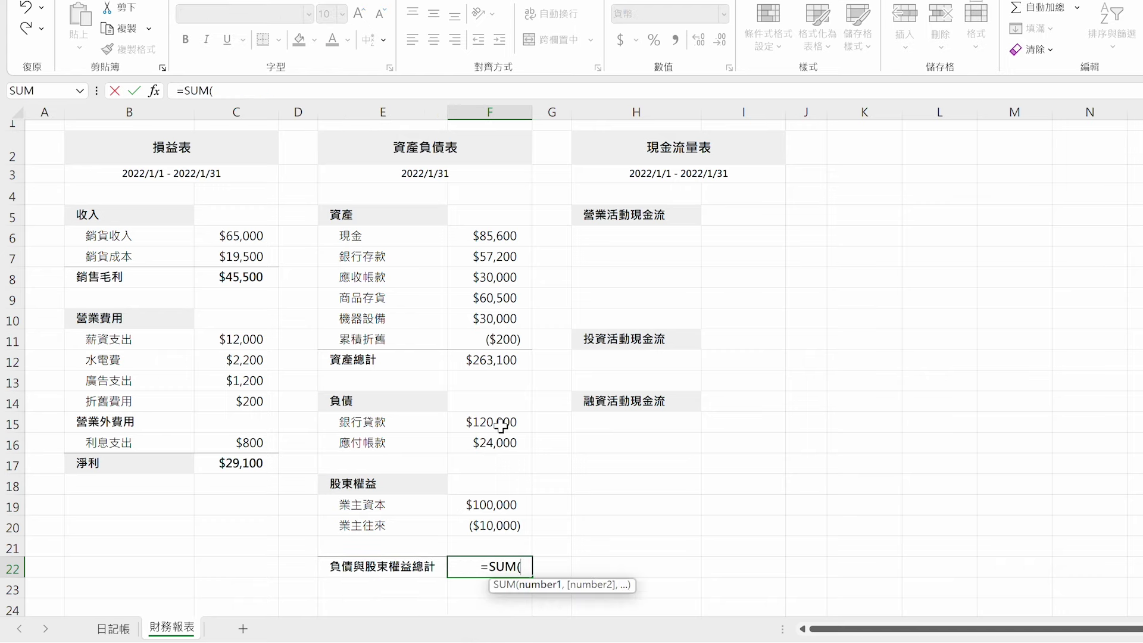
left_click_drag(500, 424, 499, 547)
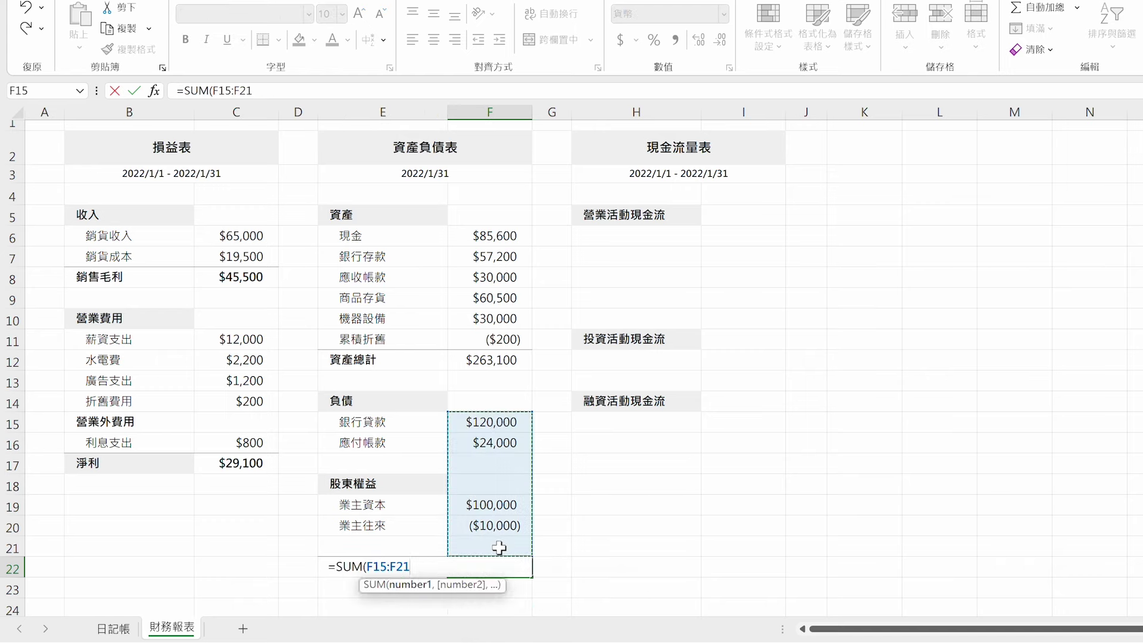
key("ctrl+Return")
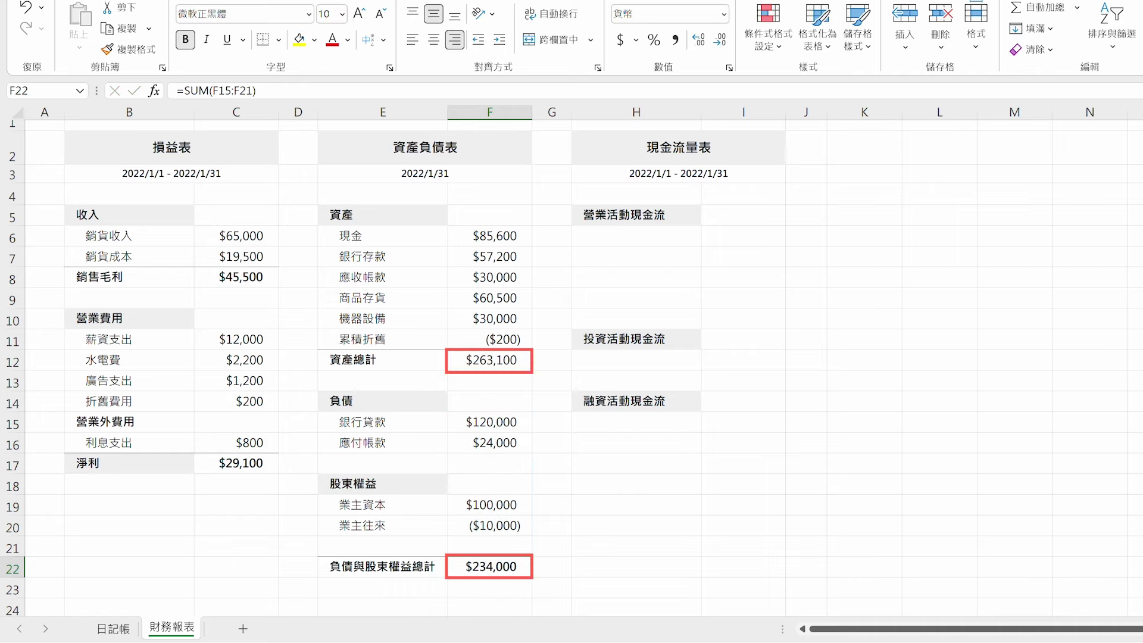
- Add 保留盈餘 in E21 with =C17 in F21, linking retained earnings to net income
left_click(416, 544)
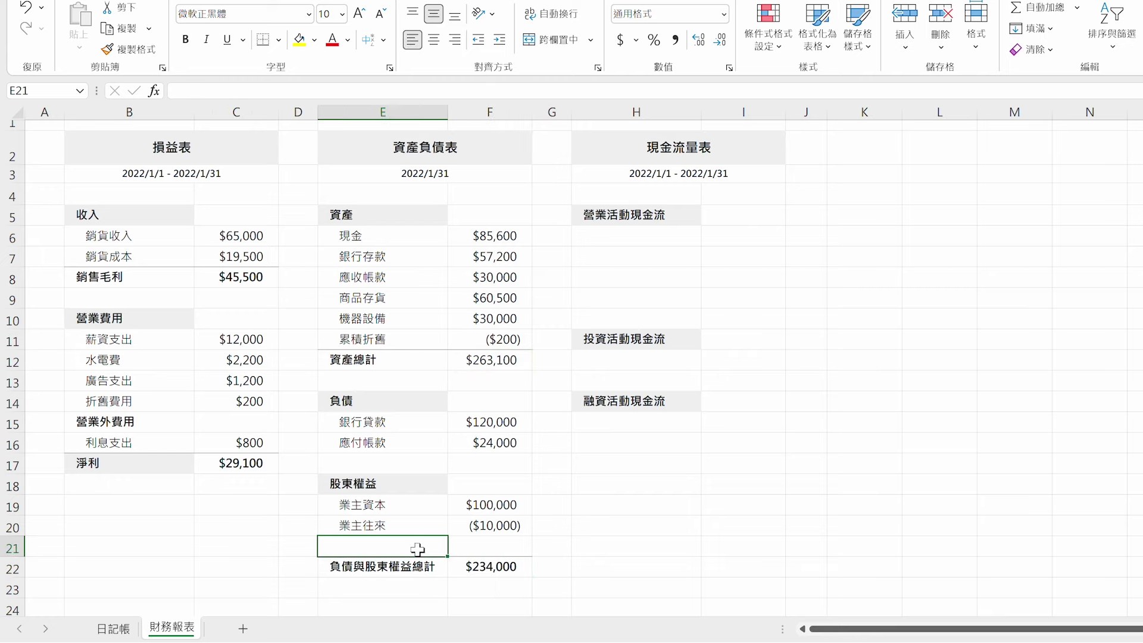
type("保DD留盈餘")
key("Tab")
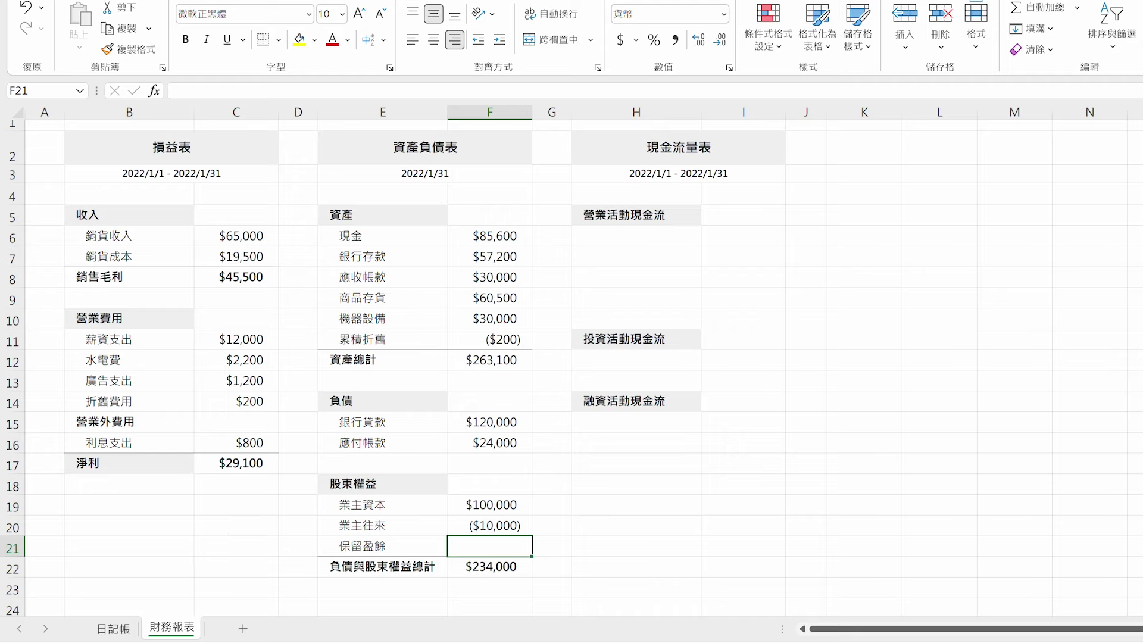
type("=")
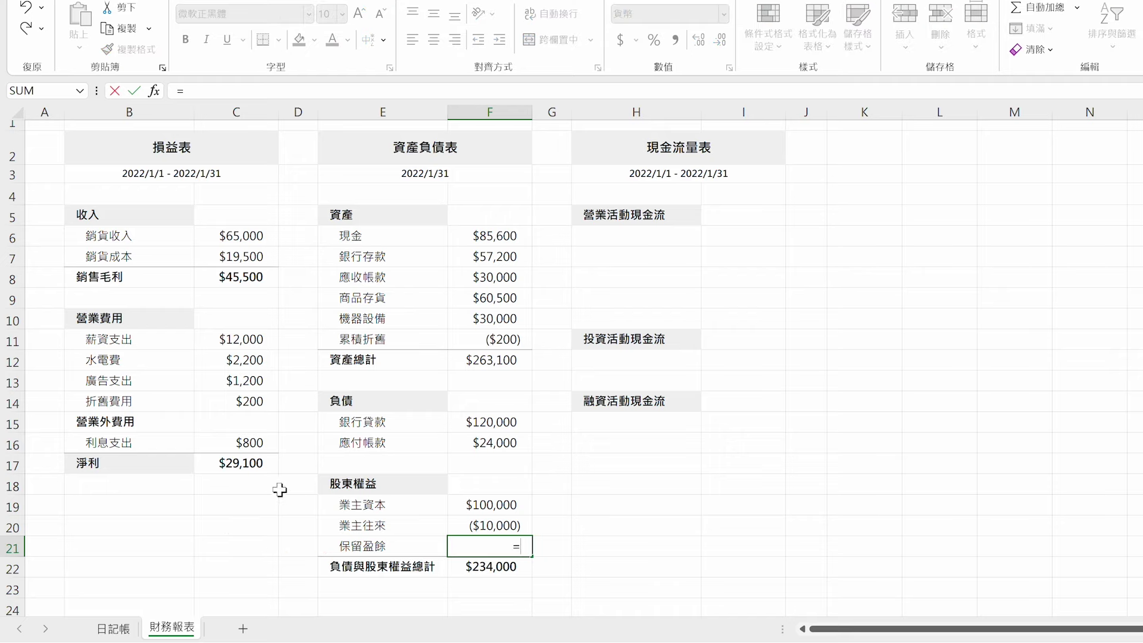
left_click(268, 470)
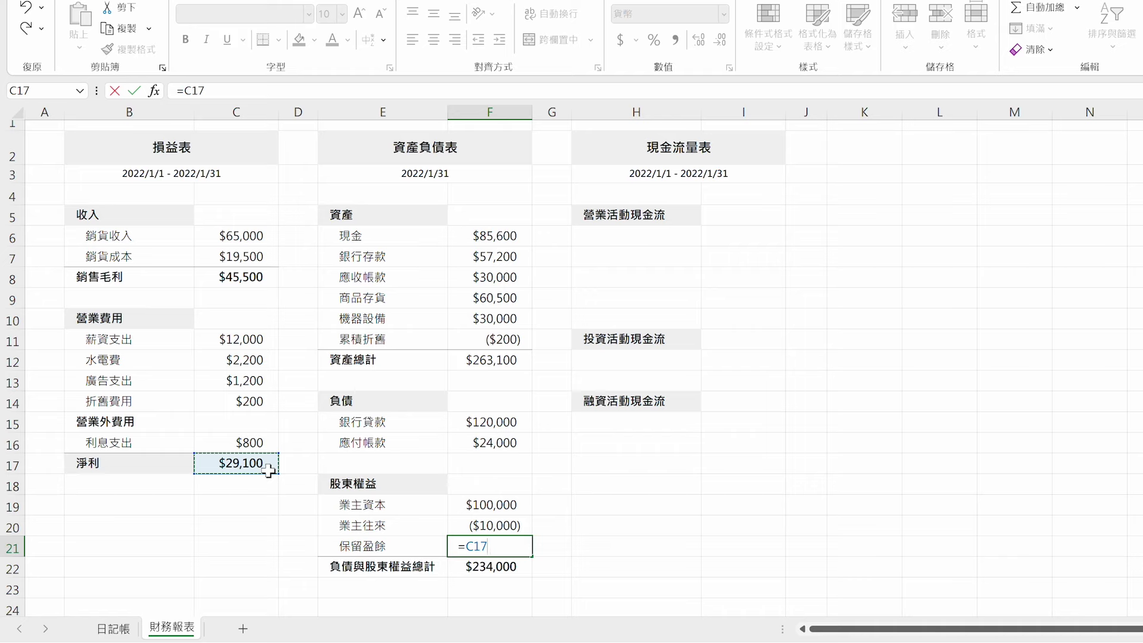
key("Return")
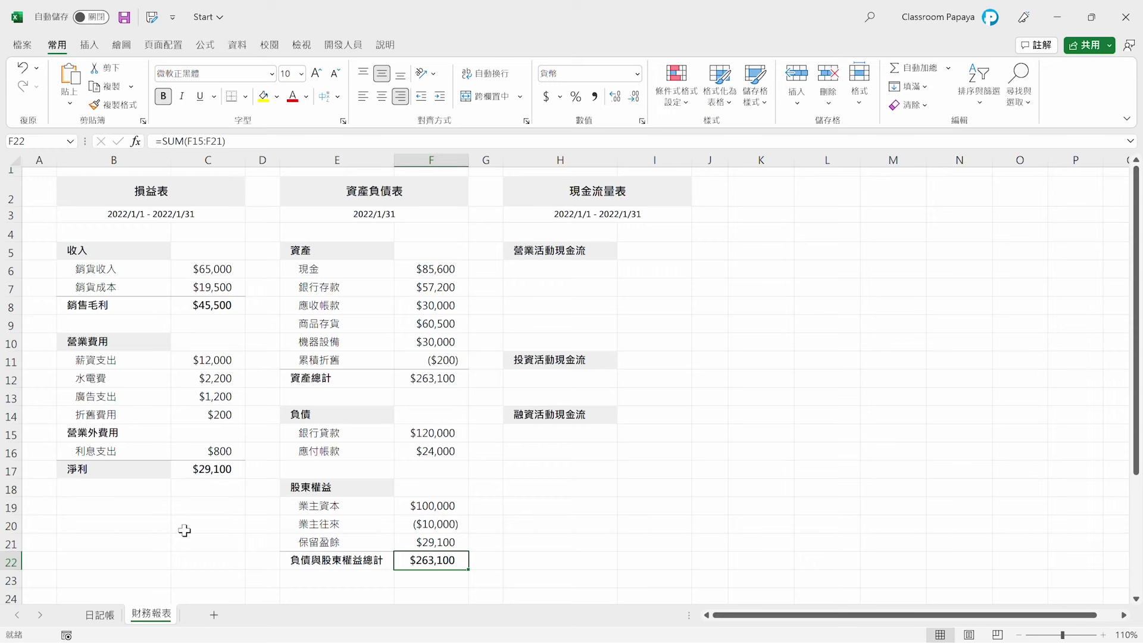
left_click(101, 615)
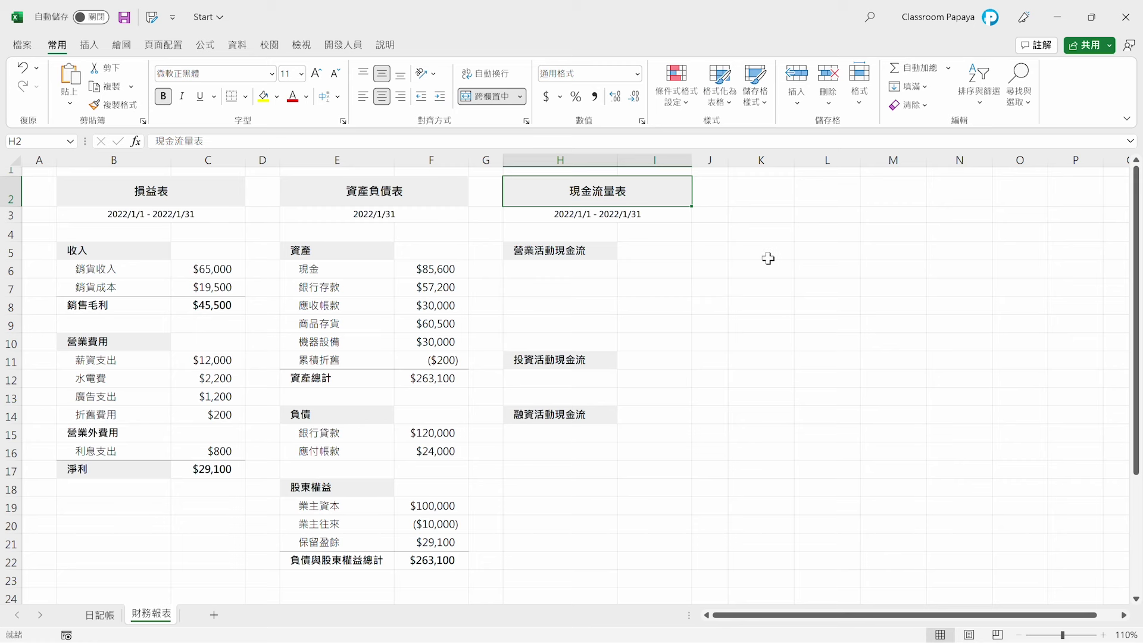
- Start a FILTER in K5 over 日記簿 debit-account through credit-amount columns, testing 借方科目="現金"
left_click(768, 257)
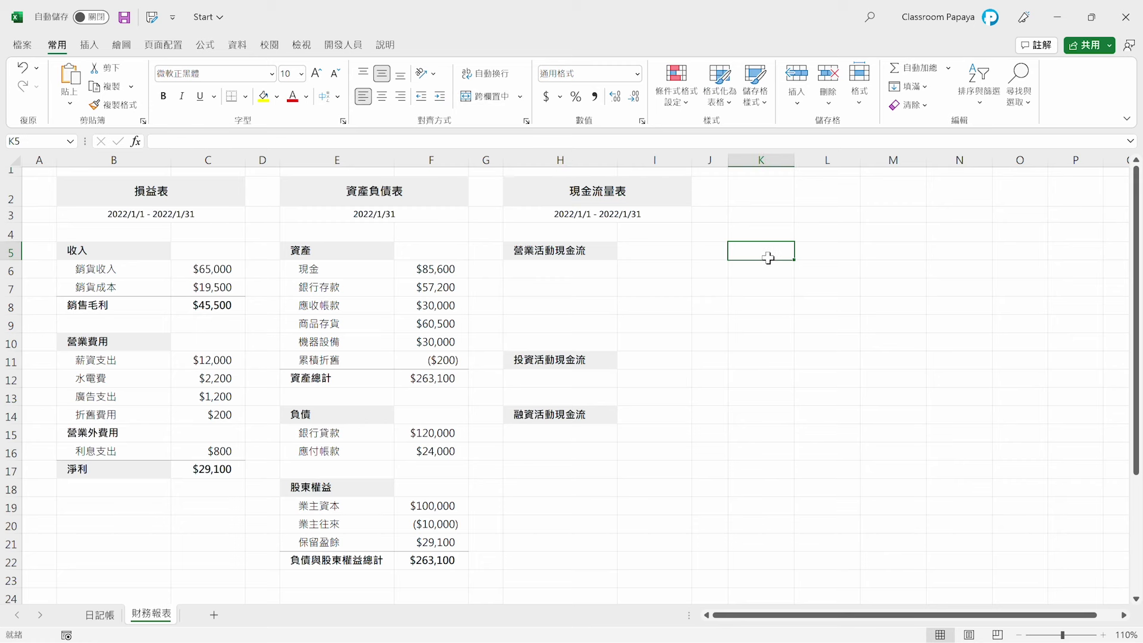
type("=FILTER")
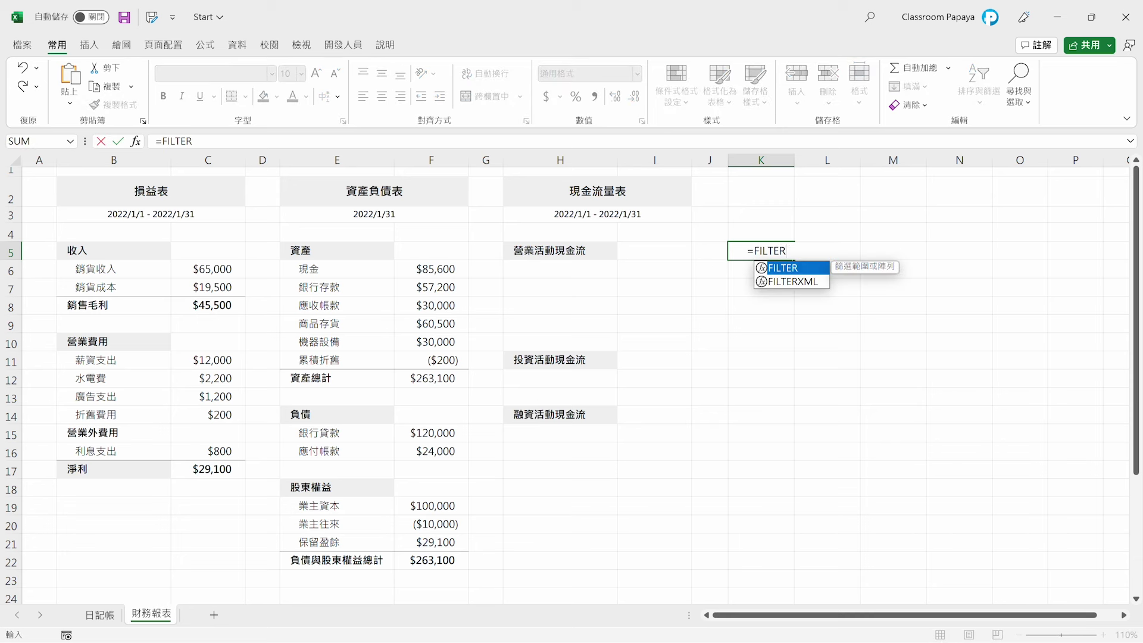
type("(")
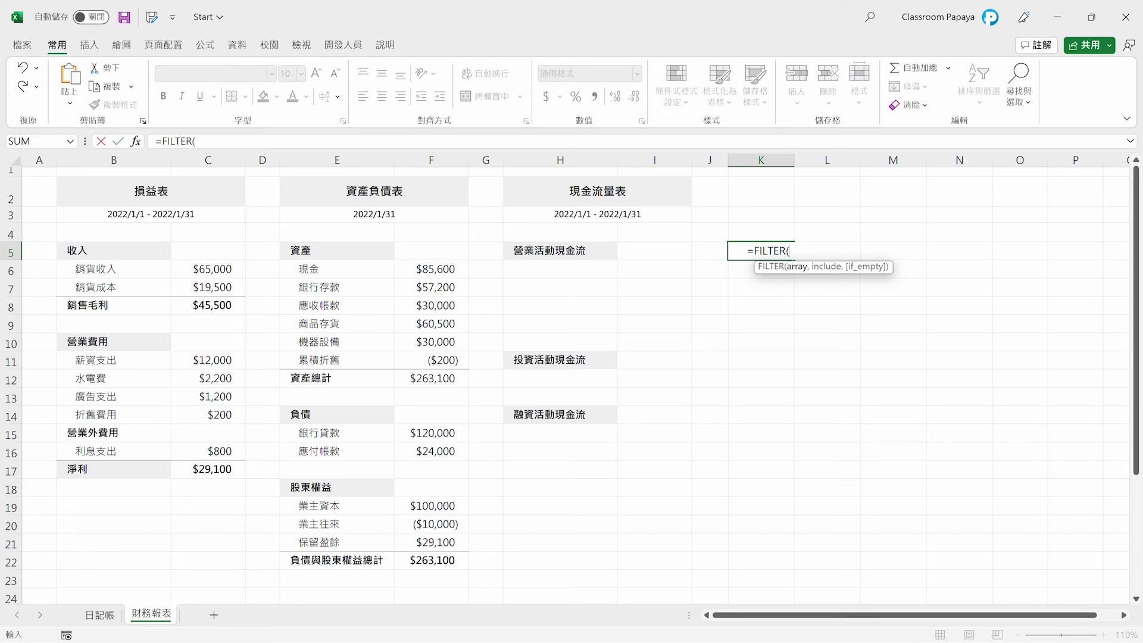
left_click(99, 615)
left_click_drag(343, 240, 567, 494)
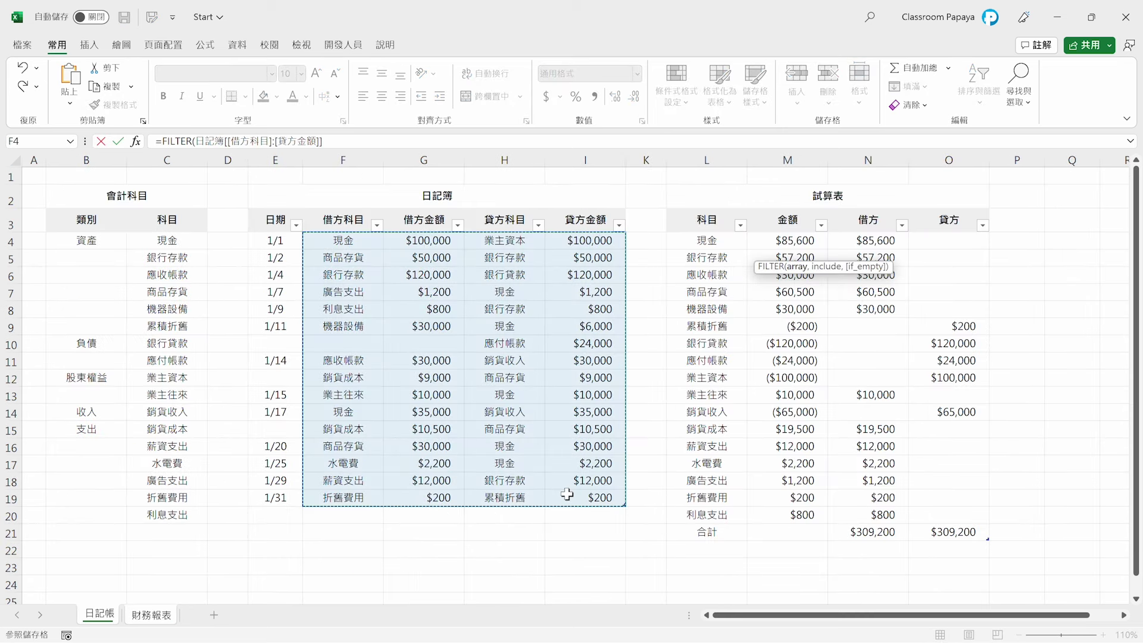
type(",")
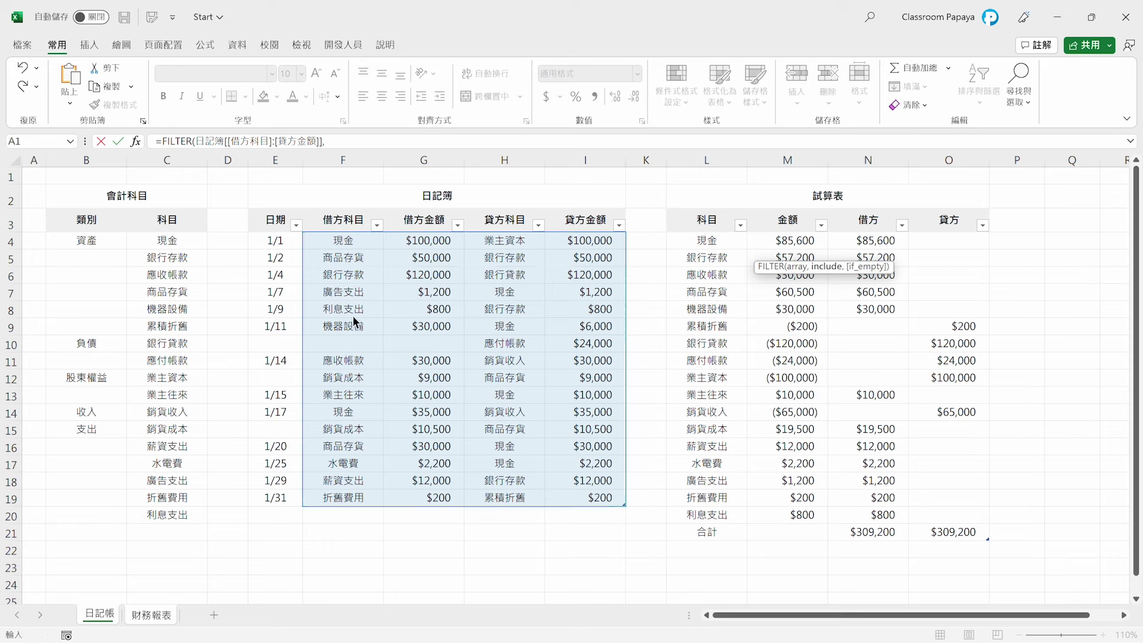
mouse_move(342, 240)
left_mouse_down()
mouse_move(357, 326)
mouse_move(348, 496)
left_mouse_up()
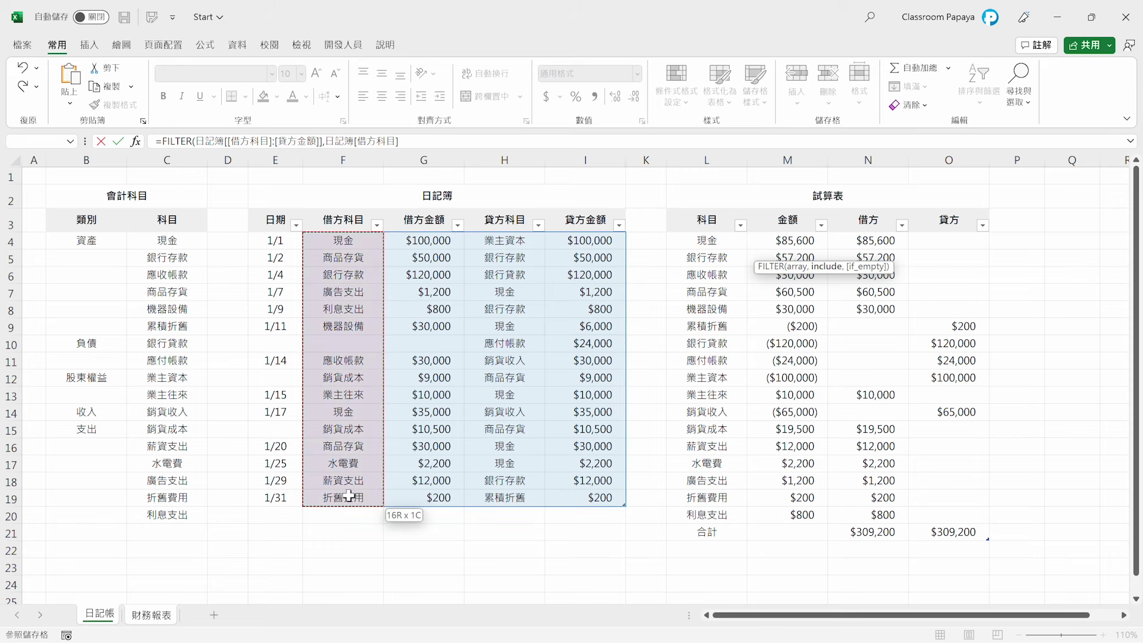
type("=\"現金\"")
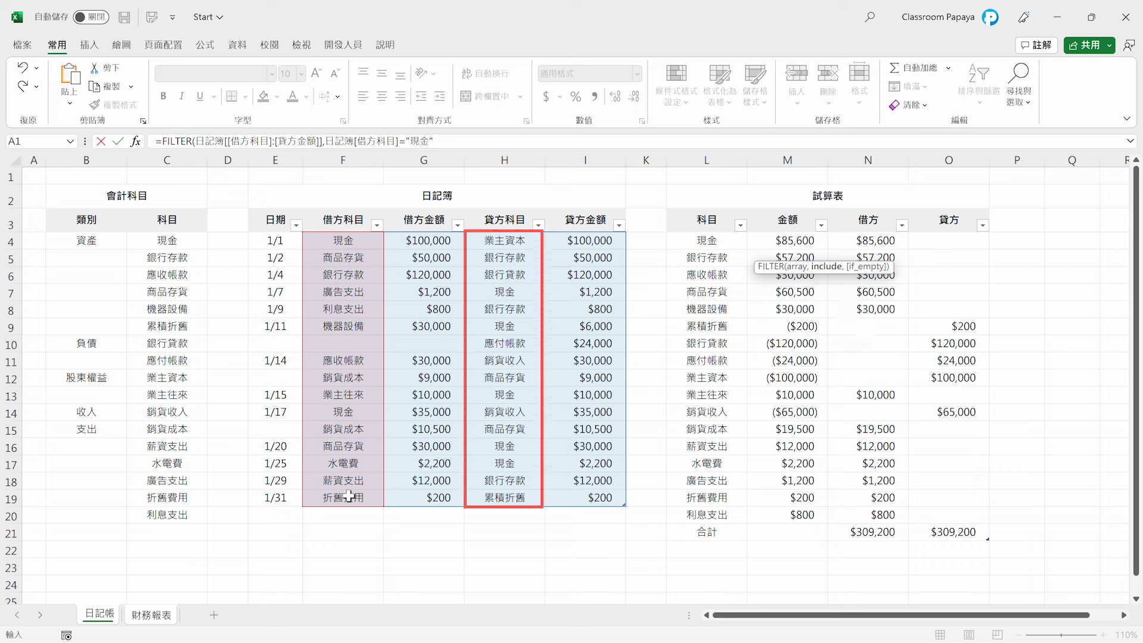
- Add a 貸方科目="現金" condition with + so the FILTER lists all cash entries
left_click(326, 143)
type("(")
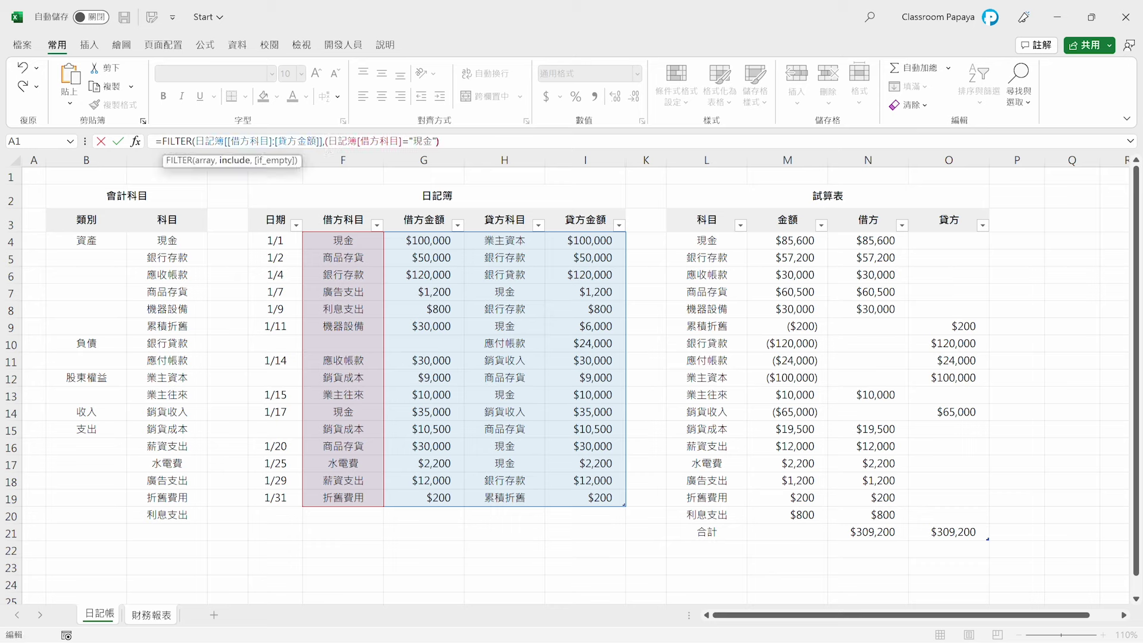
key("End")
type("+")
type("(")
left_click_drag(487, 240, 486, 493)
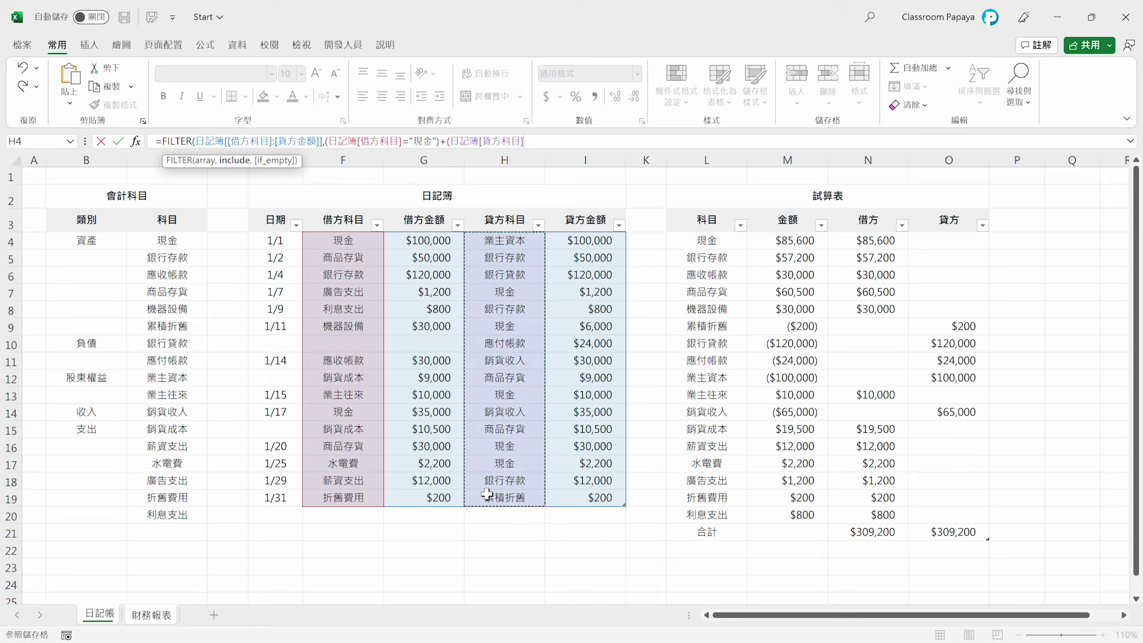
type("=\"現金\"))")
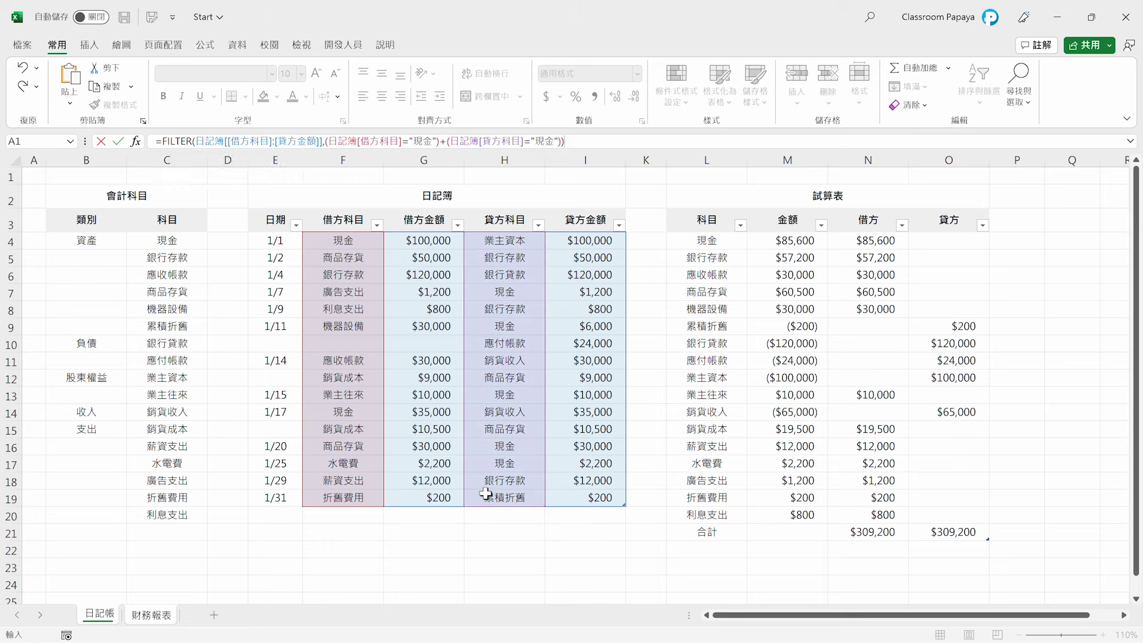
key("Return")
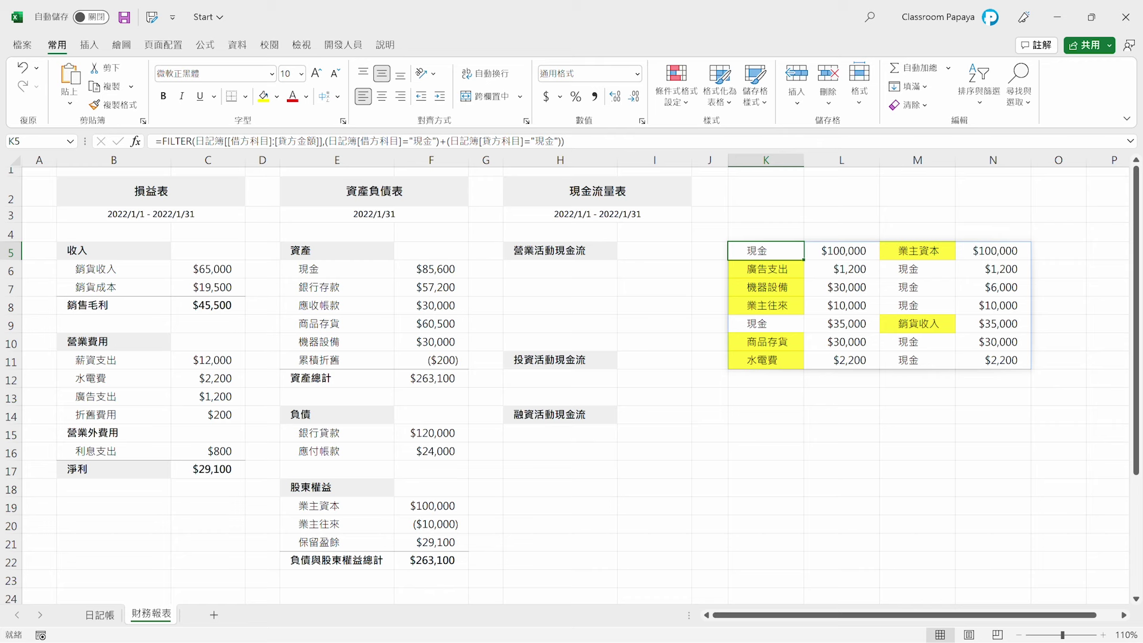
- Enter =IF(K5="現金",M5,K5) in K13 and fill it down to K19
left_click(766, 397)
type("=IF(")
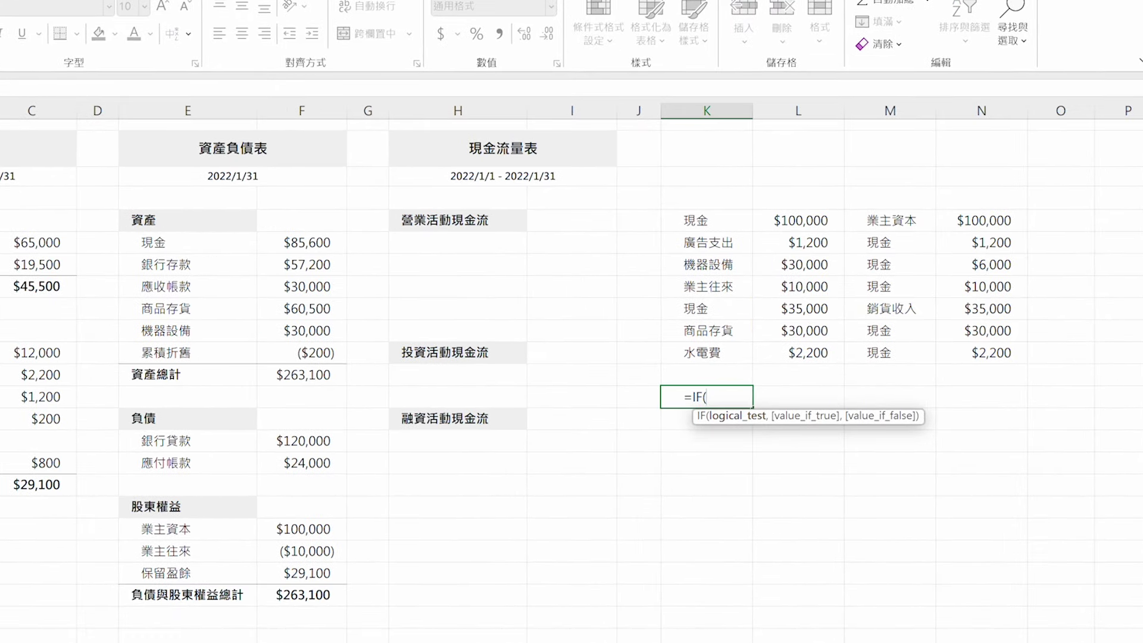
left_click(694, 222)
type("=\"現金")
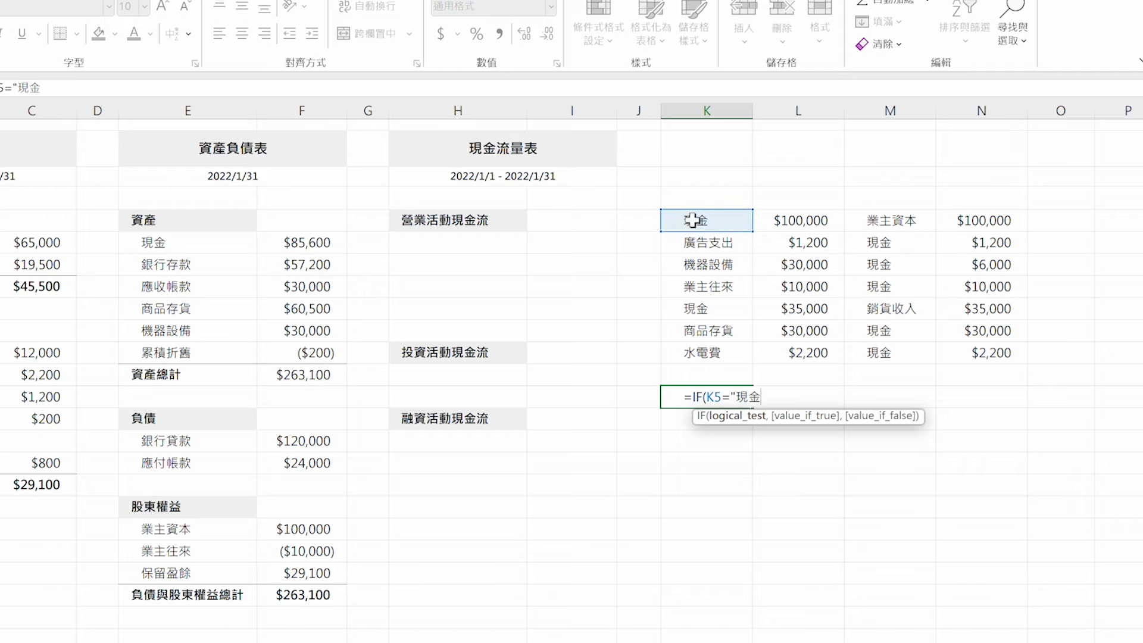
type("\",")
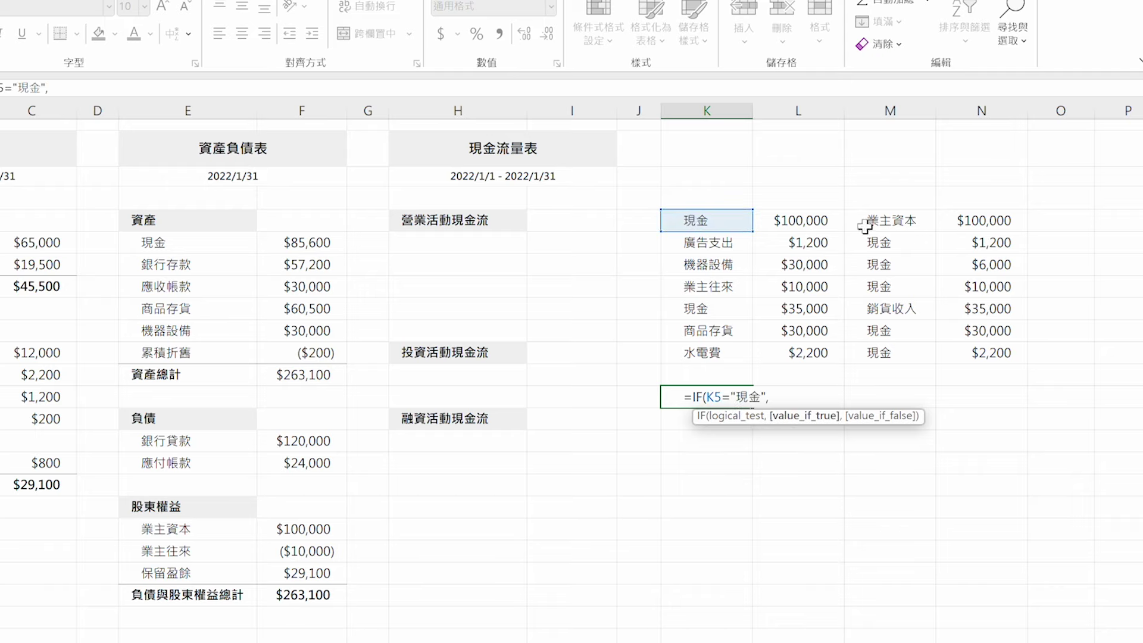
left_click(865, 227)
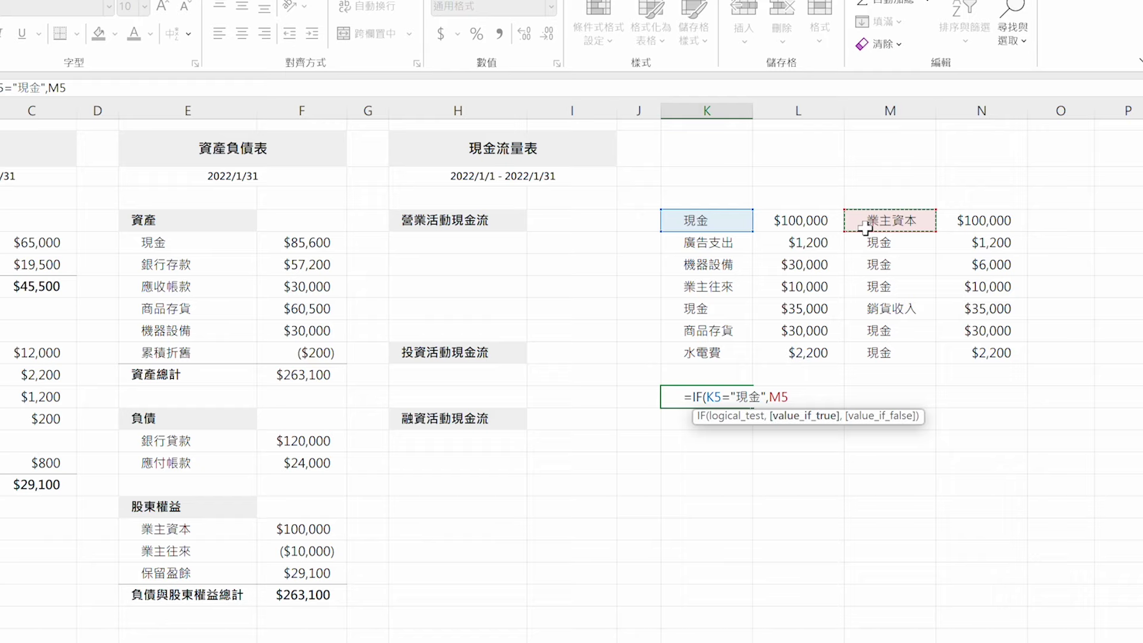
type(",")
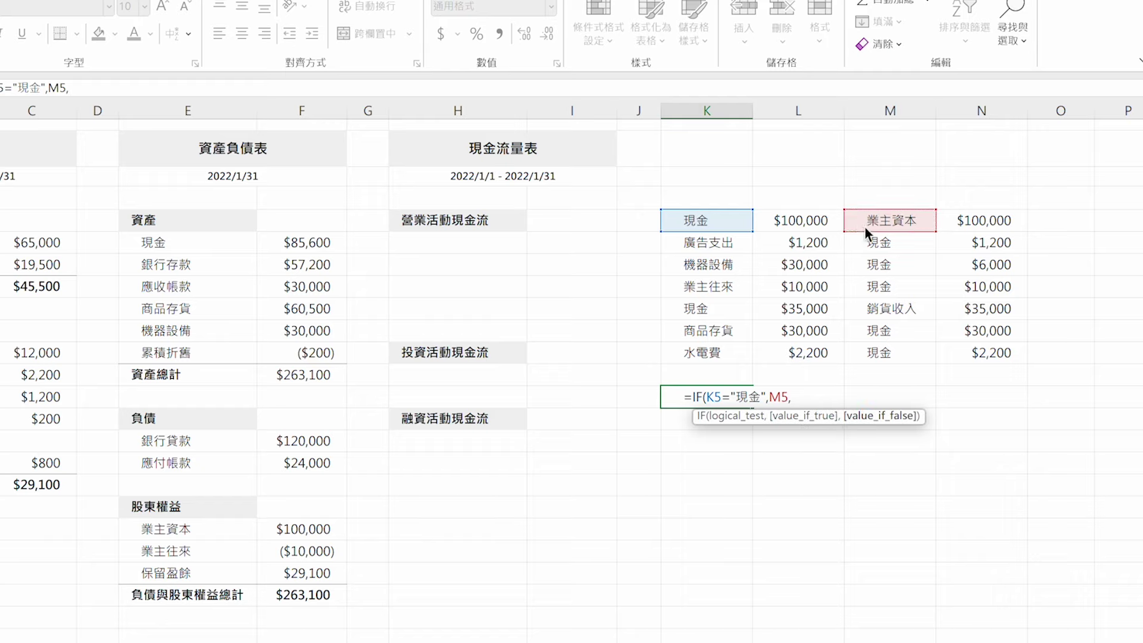
left_click(703, 225)
type(")")
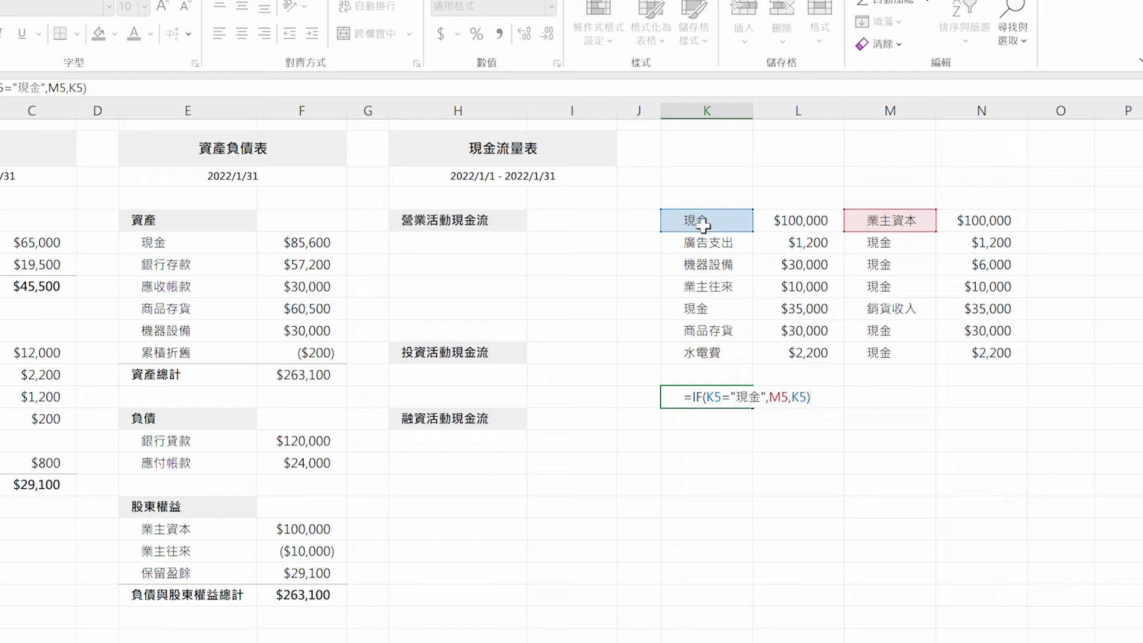
key("Return")
left_click_drag(748, 430, 740, 540)
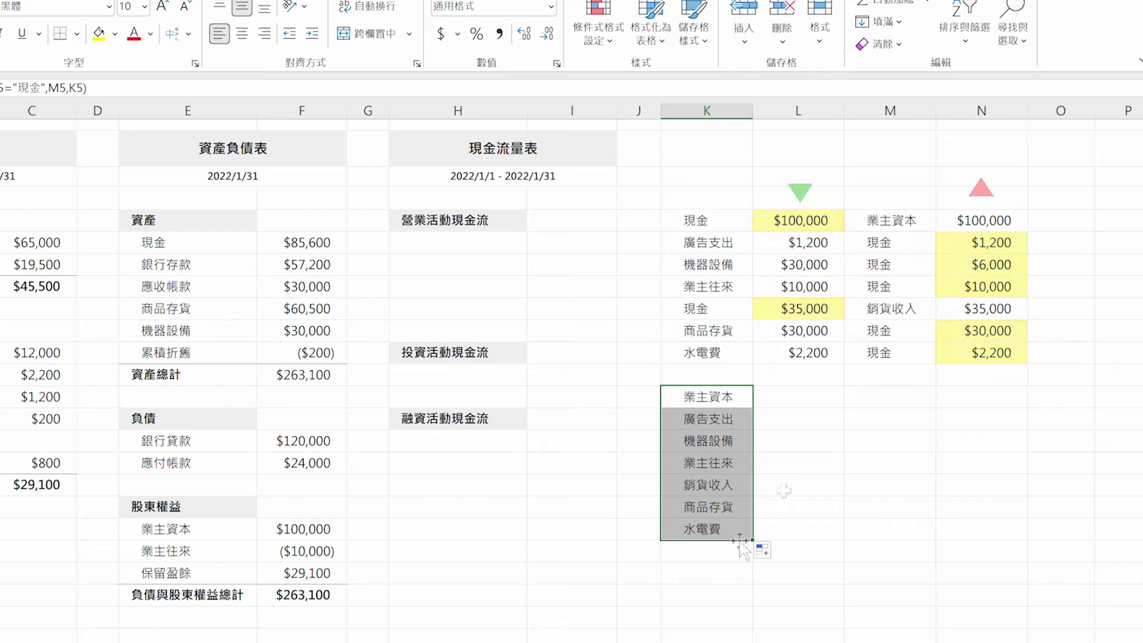
- Build an IF in L13 testing K5="現金", returning debit amount L5, else credit amount N5
left_click(794, 399)
type("=")
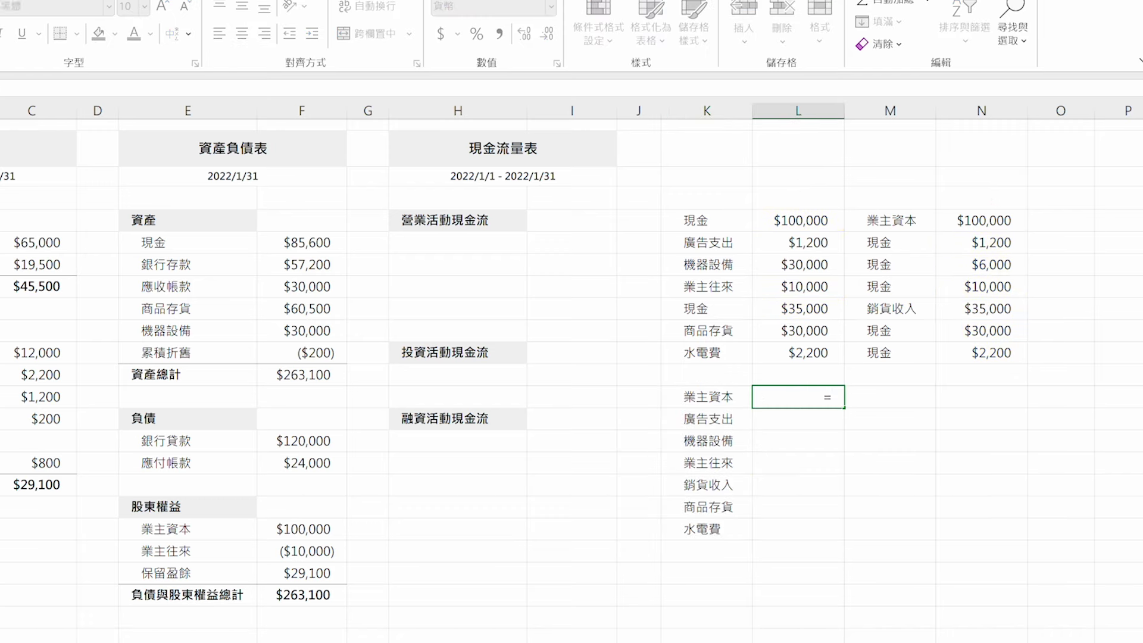
type("IF(")
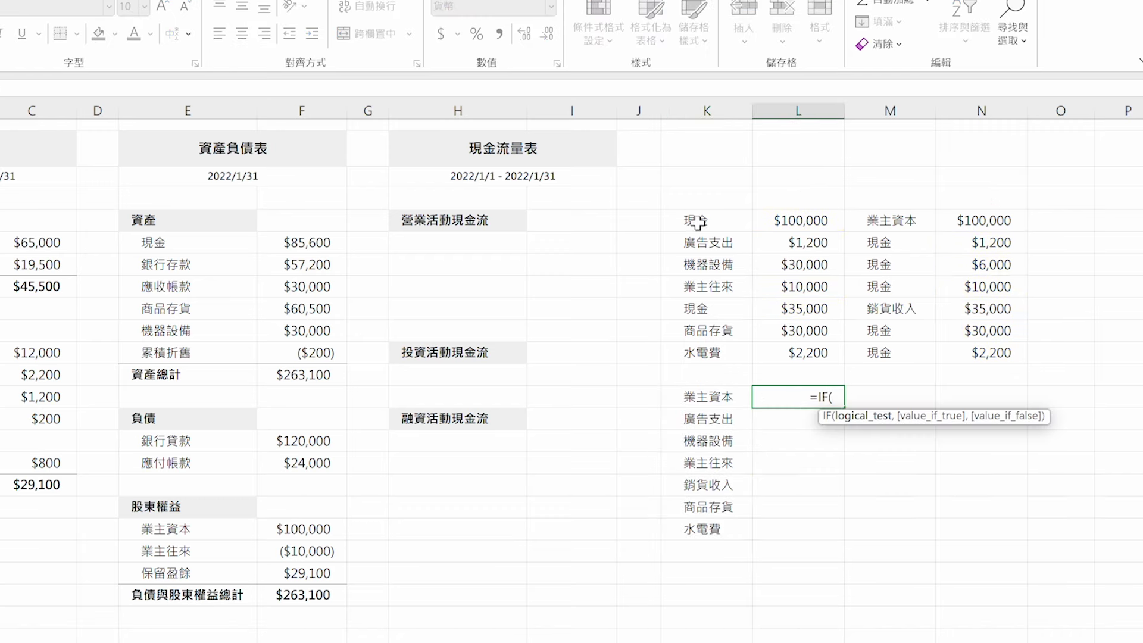
left_click(698, 222)
type("=\"現A金\",")
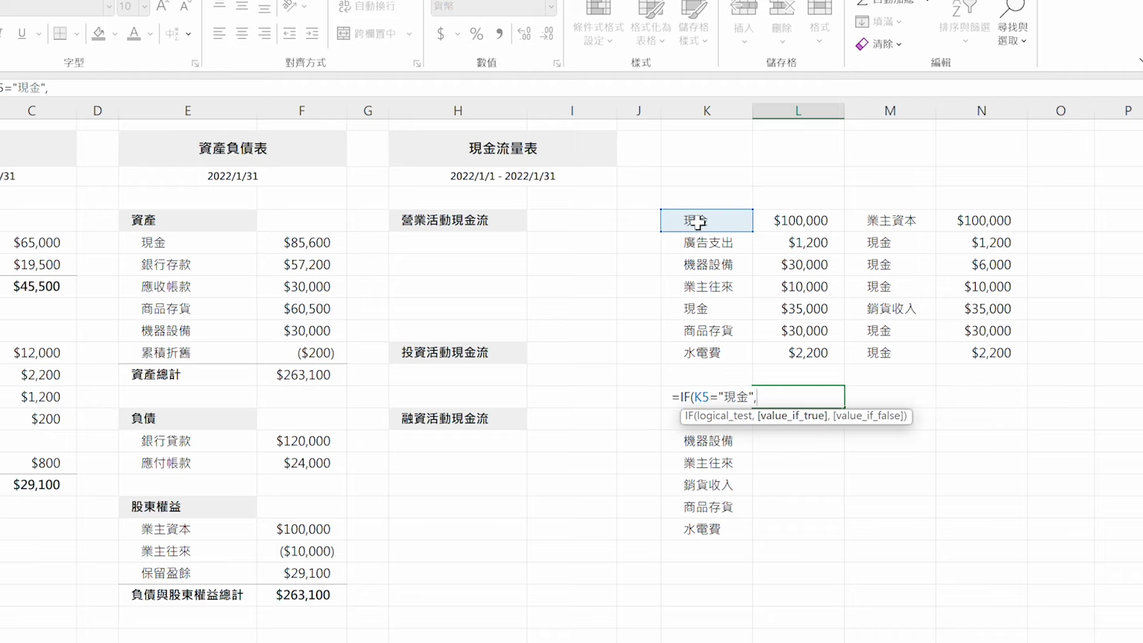
left_click(773, 224)
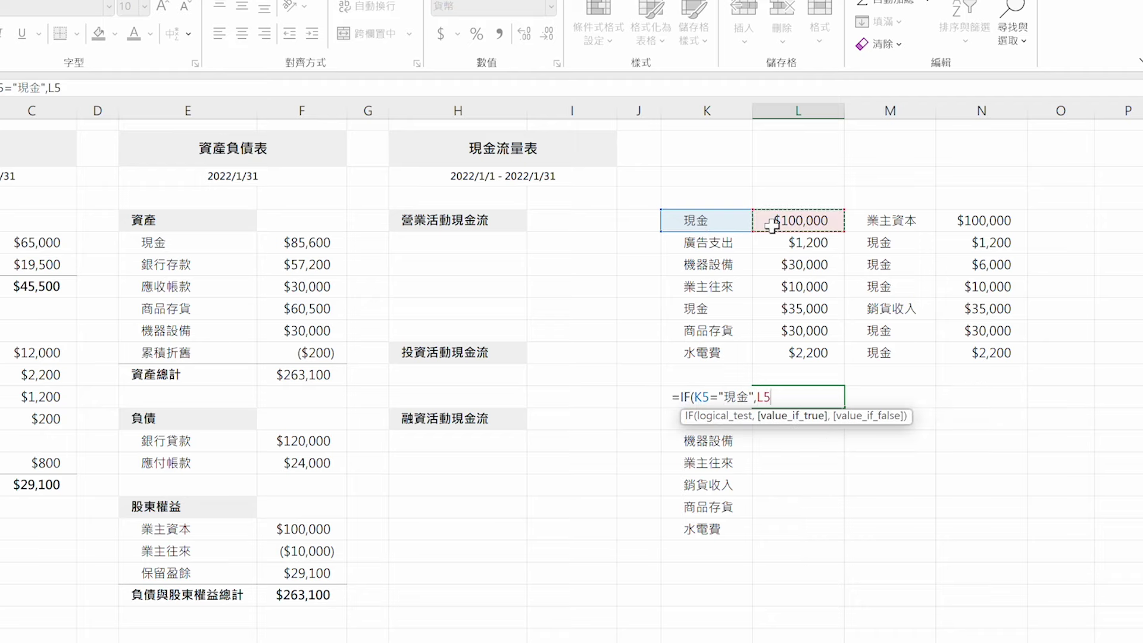
type(",")
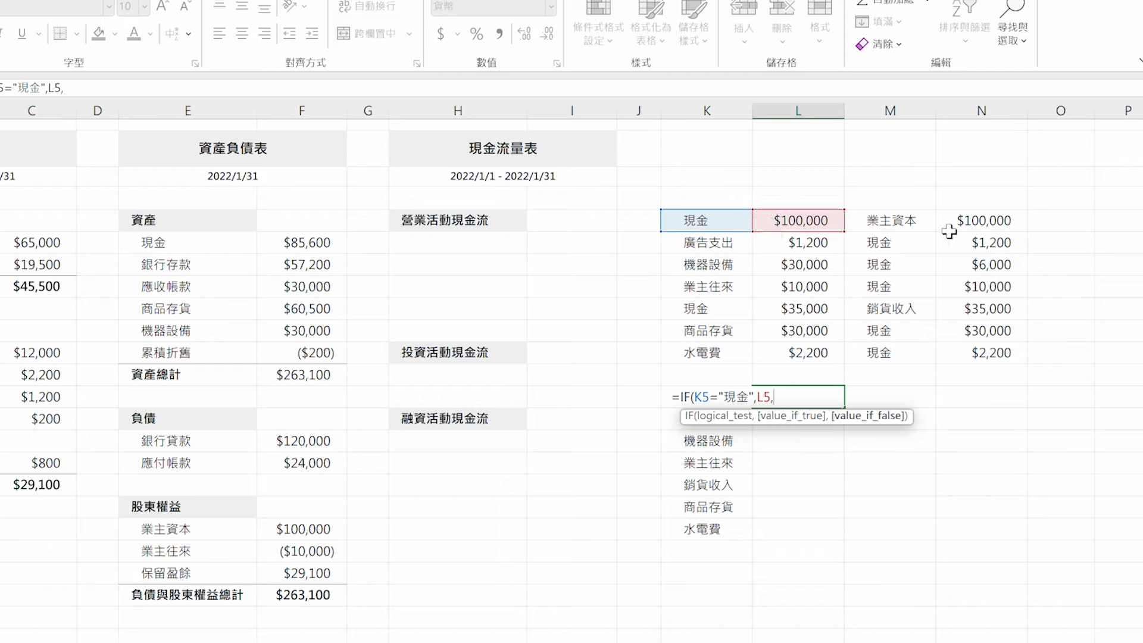
left_click(957, 224)
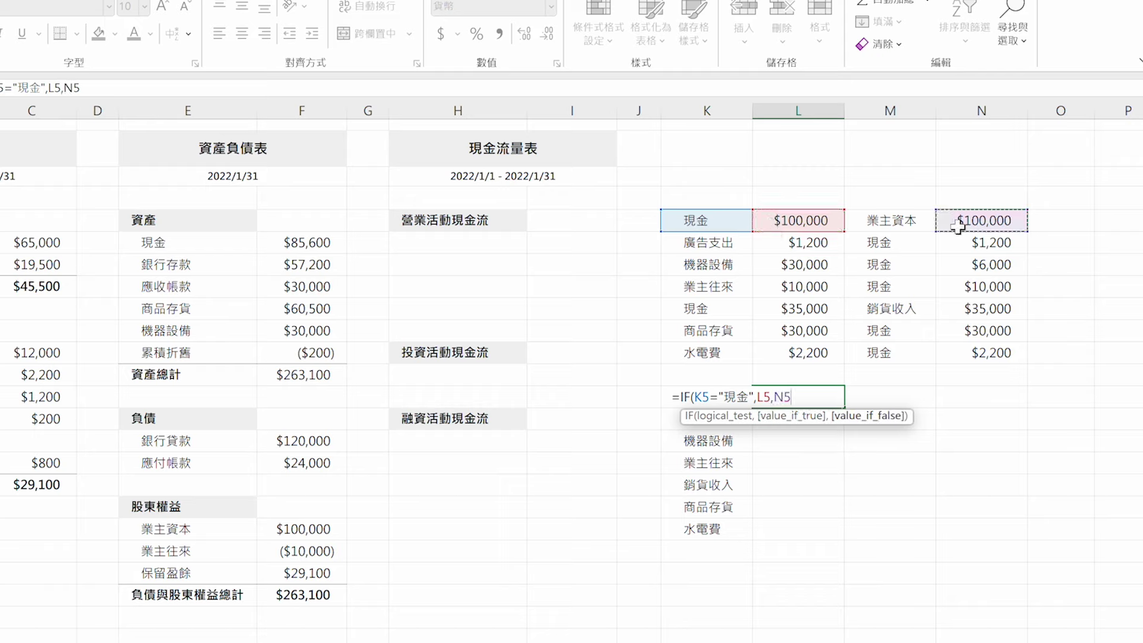
- Negate the credit amount to make =IF(K5="現金",L5,-N5) and fill down to L19
left_click(774, 397)
type("-")
key("End")
type(")")
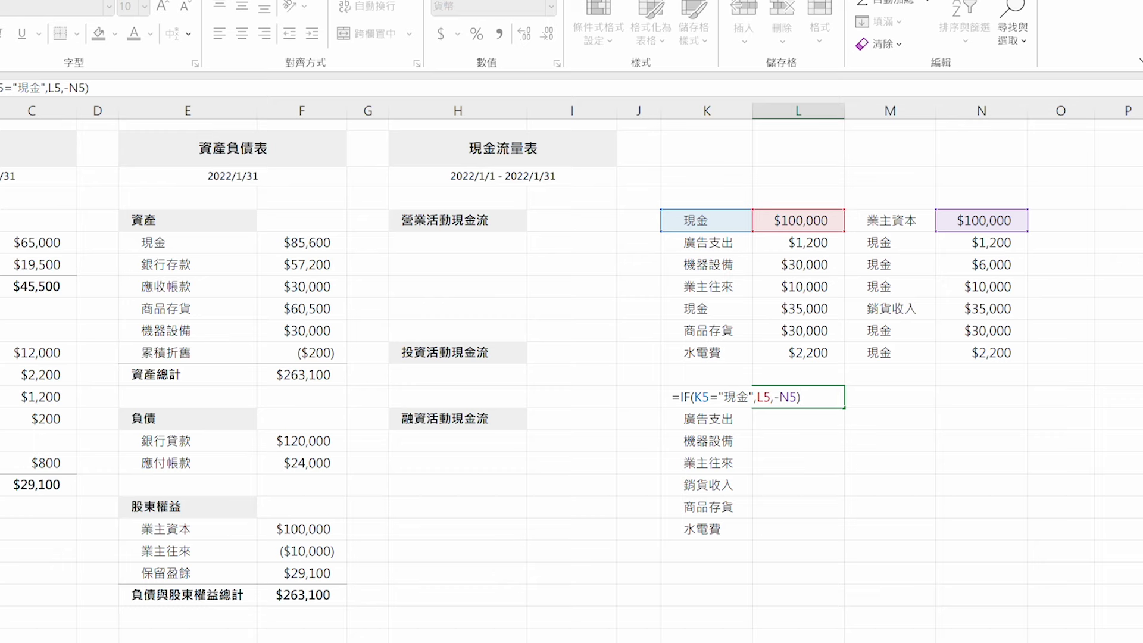
key("ctrl+Return")
left_click_drag(844, 409, 838, 533)
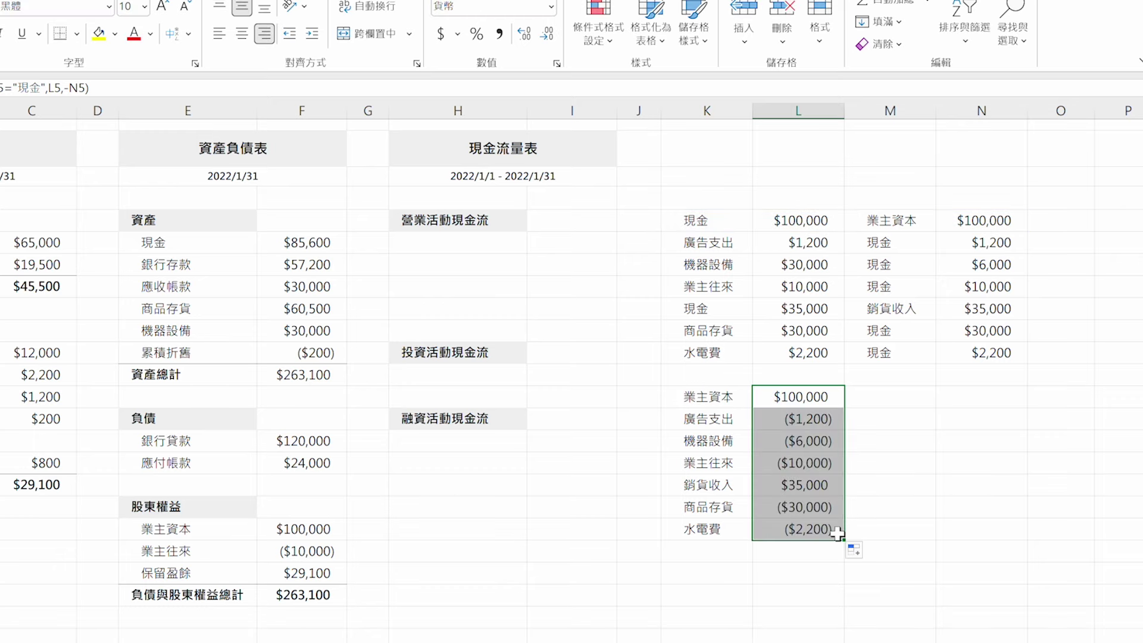
- Move 業主資本 and 業主往來 to financing, 廣告支出 to operating, and 機器設備 to investing
mouse_move(701, 485)
left_mouse_down()
mouse_move(794, 532)
mouse_move(530, 278)
left_mouse_up()
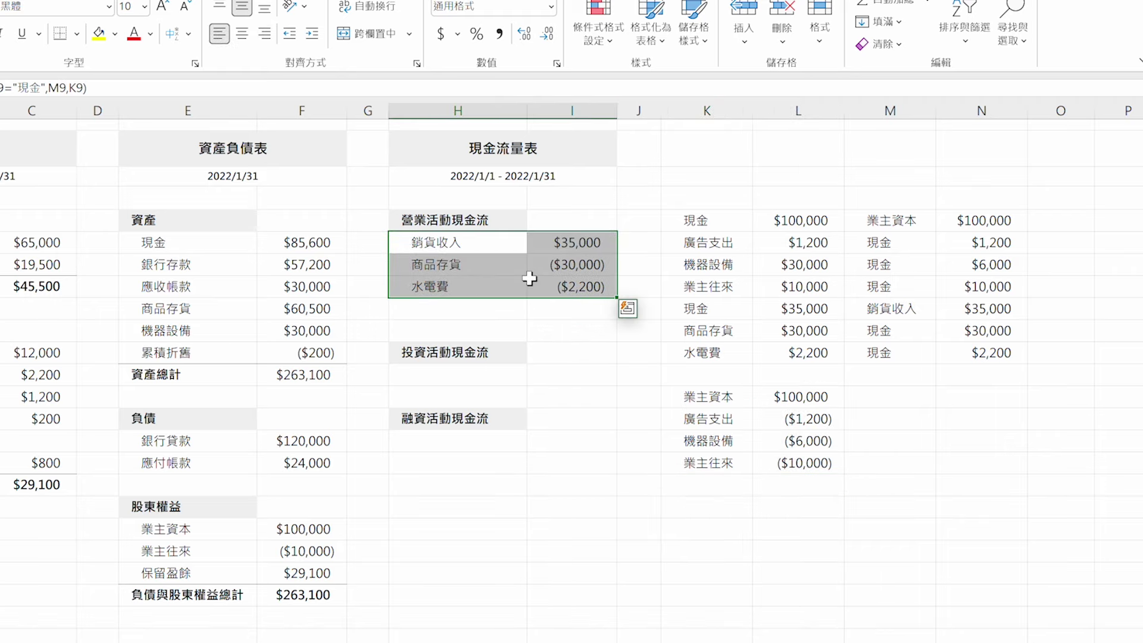
mouse_move(684, 395)
left_mouse_down()
mouse_move(766, 397)
mouse_move(577, 447)
left_mouse_up()
mouse_move(703, 463)
left_mouse_down()
mouse_move(774, 463)
mouse_move(587, 474)
left_mouse_up()
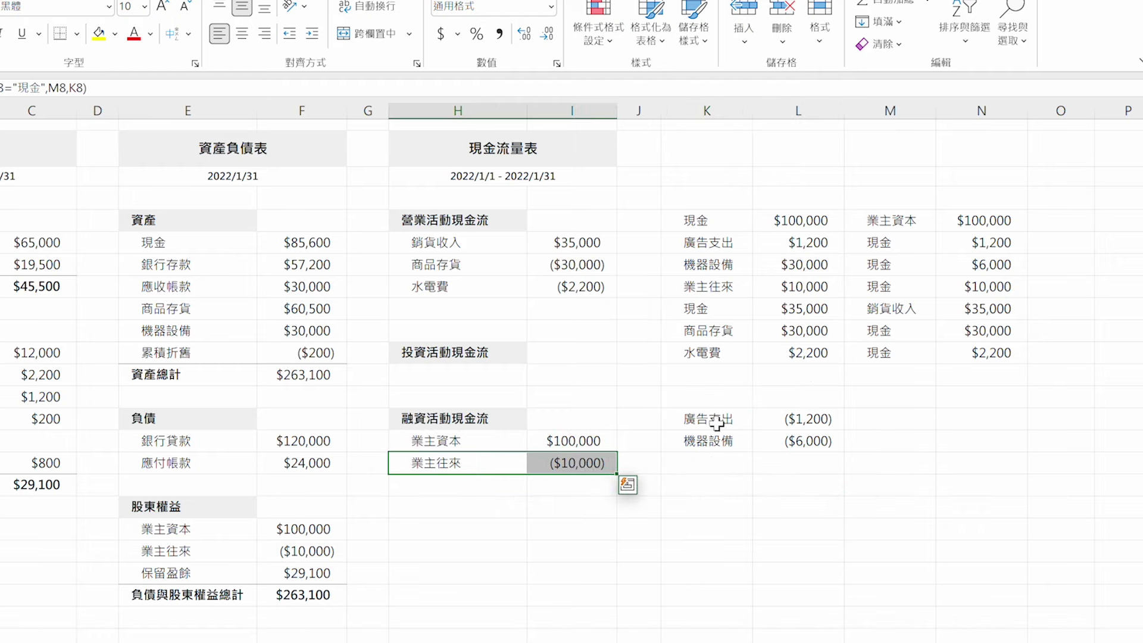
mouse_move(714, 420)
left_mouse_down()
mouse_move(763, 421)
mouse_move(539, 336)
mouse_move(529, 319)
left_mouse_up()
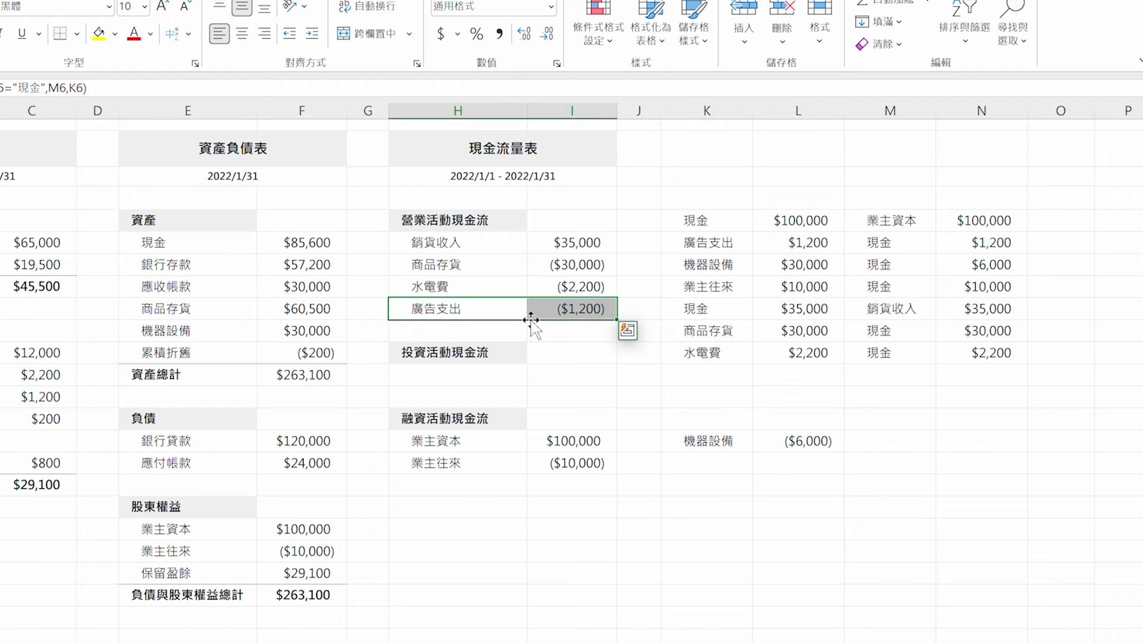
mouse_move(680, 435)
left_mouse_down()
mouse_move(827, 440)
mouse_move(566, 377)
left_mouse_up()
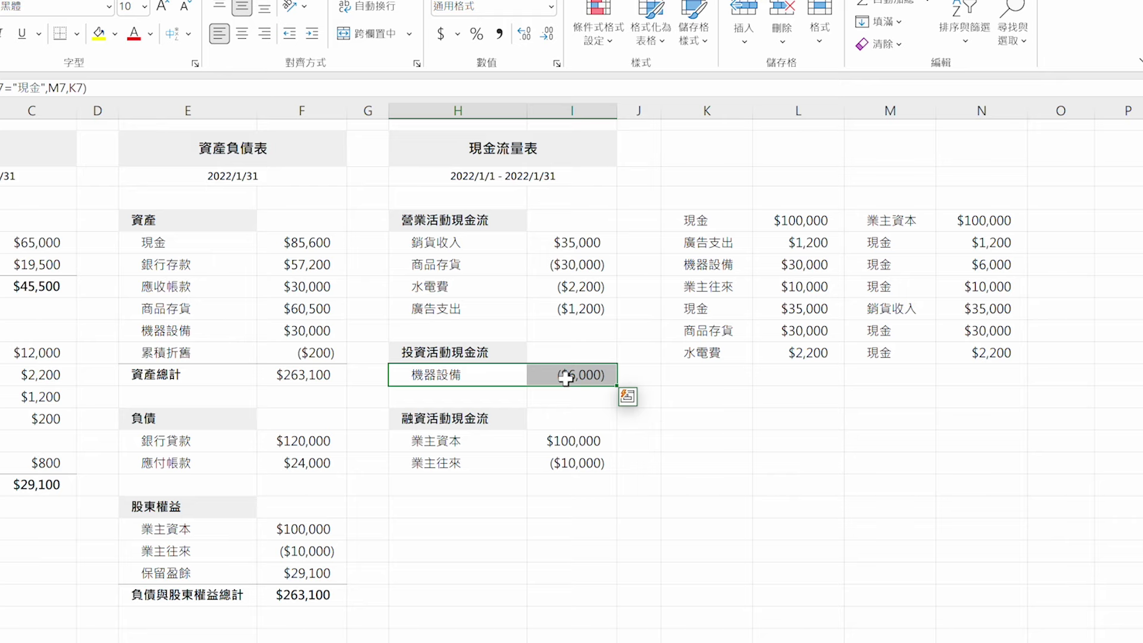
left_click_drag(472, 462, 565, 462)
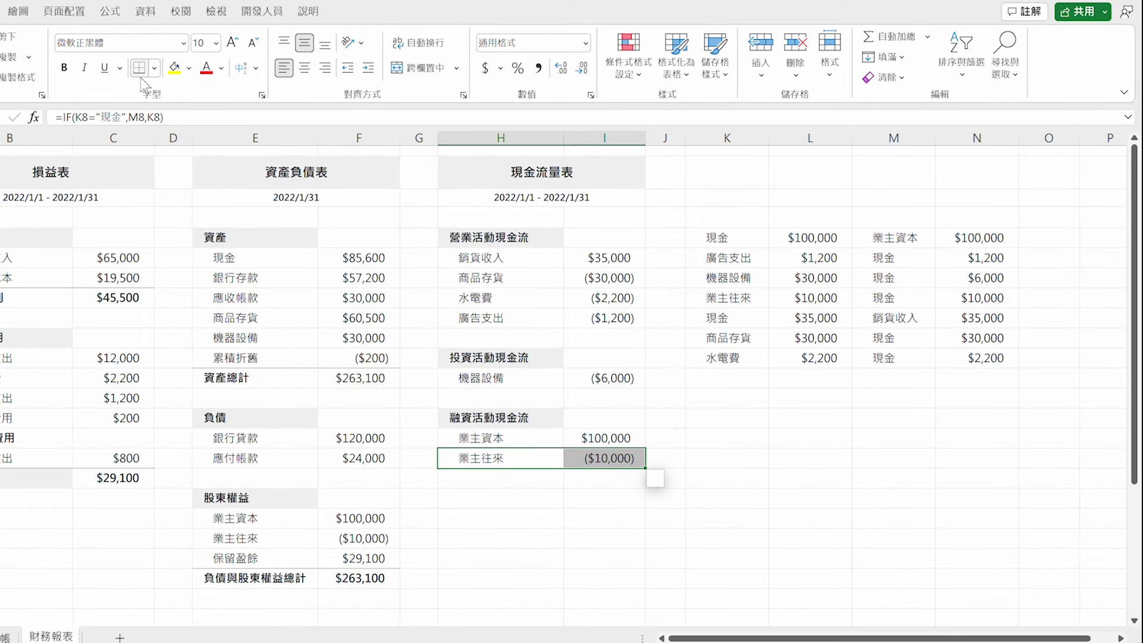
- Add a 現金餘額 label with =SUM(I6:I16) beside it, totalling $85,600
key("Down")
type("現金餘額")
key("Tab")
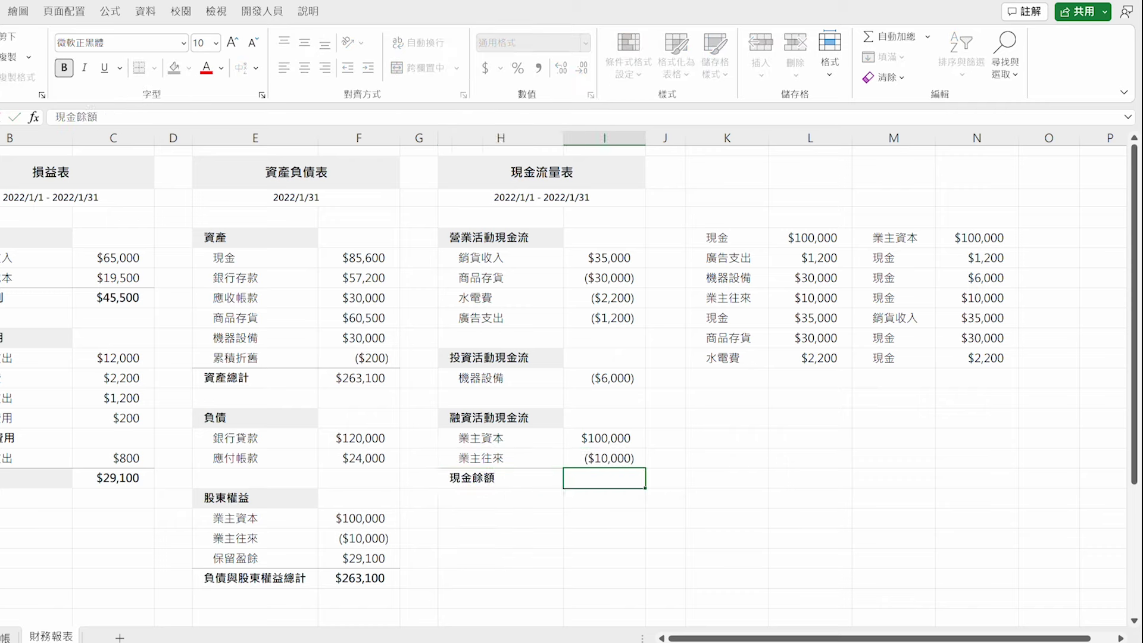
type("=SUM(")
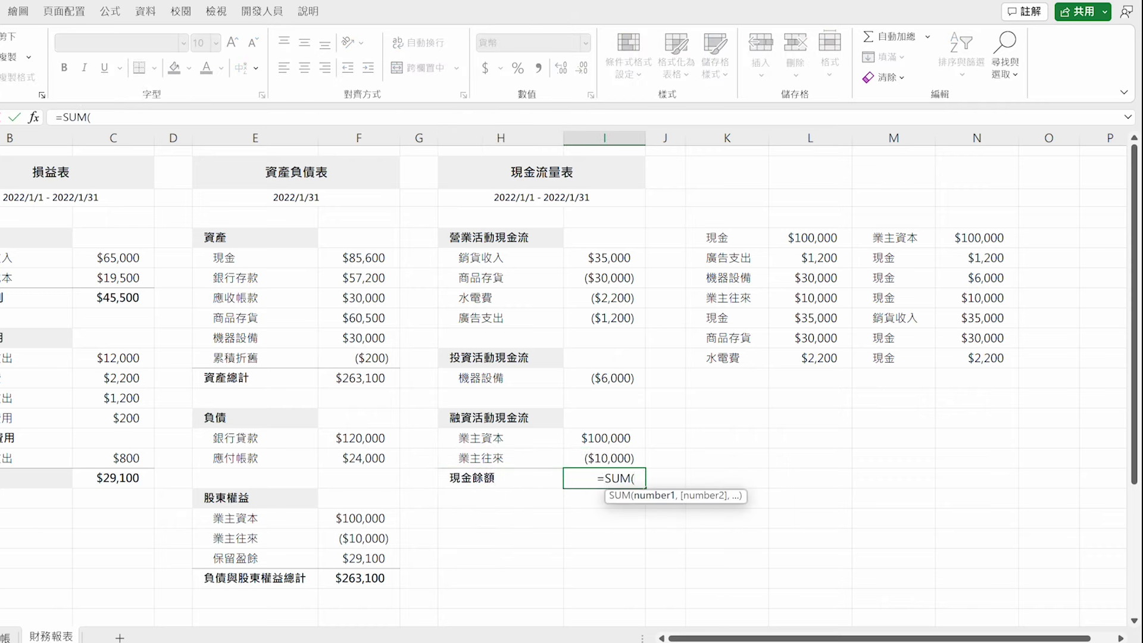
left_click_drag(606, 257, 611, 453)
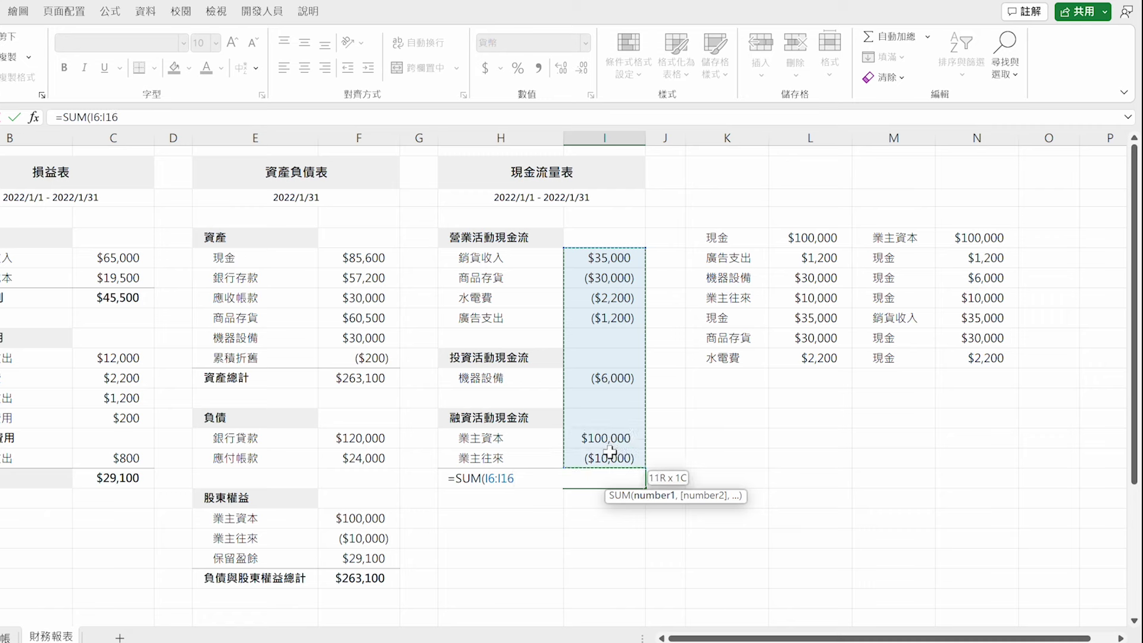
type(")")
key("ctrl+Return")
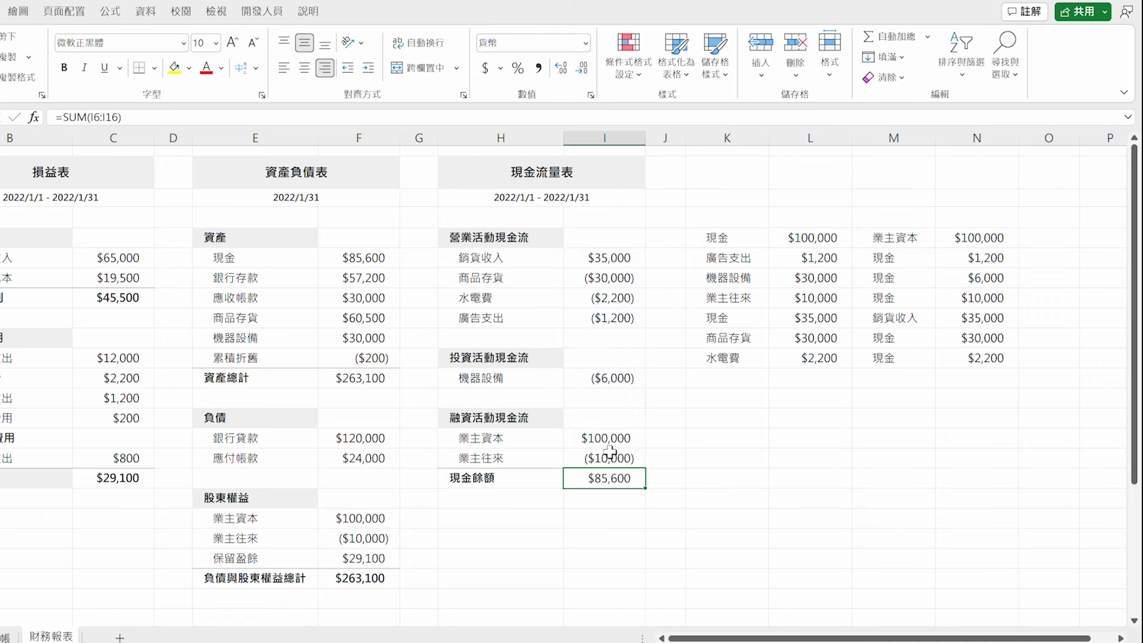